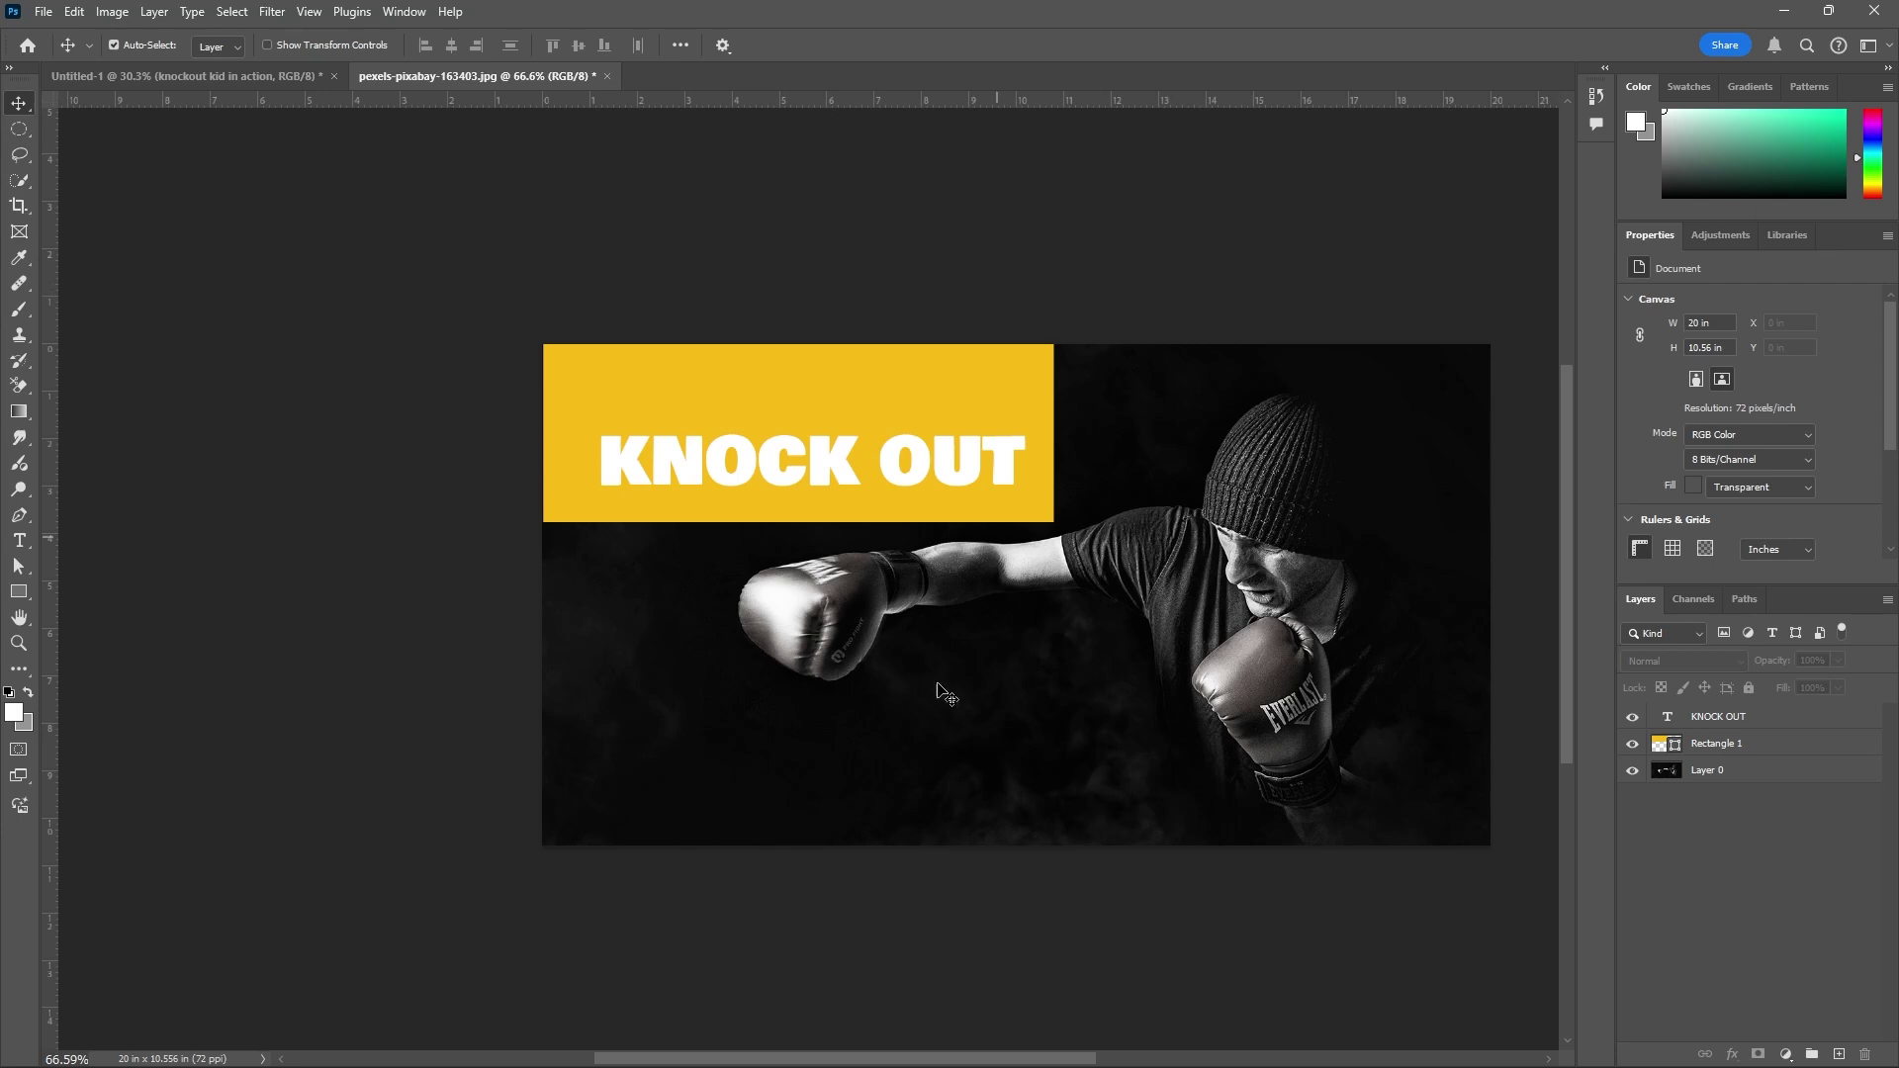
# - Step through the yellow rectangle and KNOCK OUT text layers to inspect them
pyautogui.moveTo(1047, 1058); pyautogui.dragTo(1096, 1061)
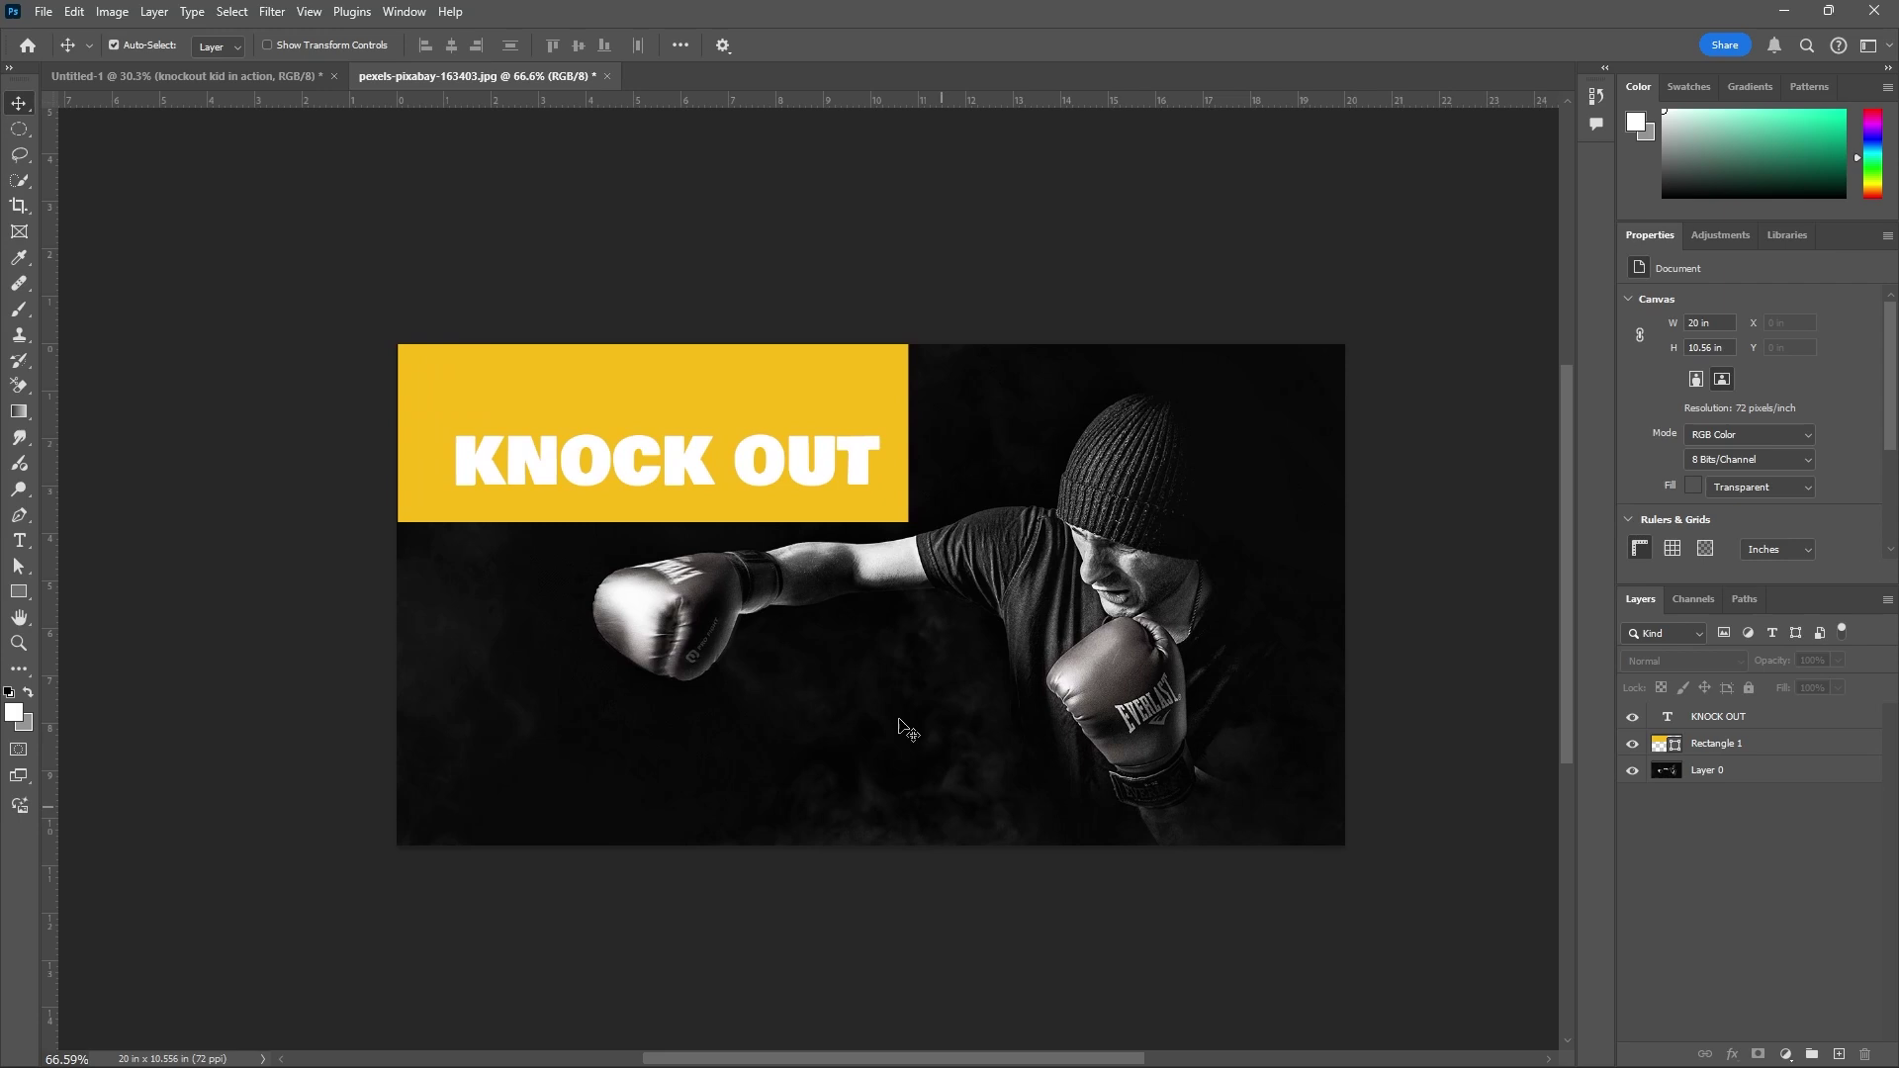
pyautogui.click(834, 509)
pyautogui.click(828, 479)
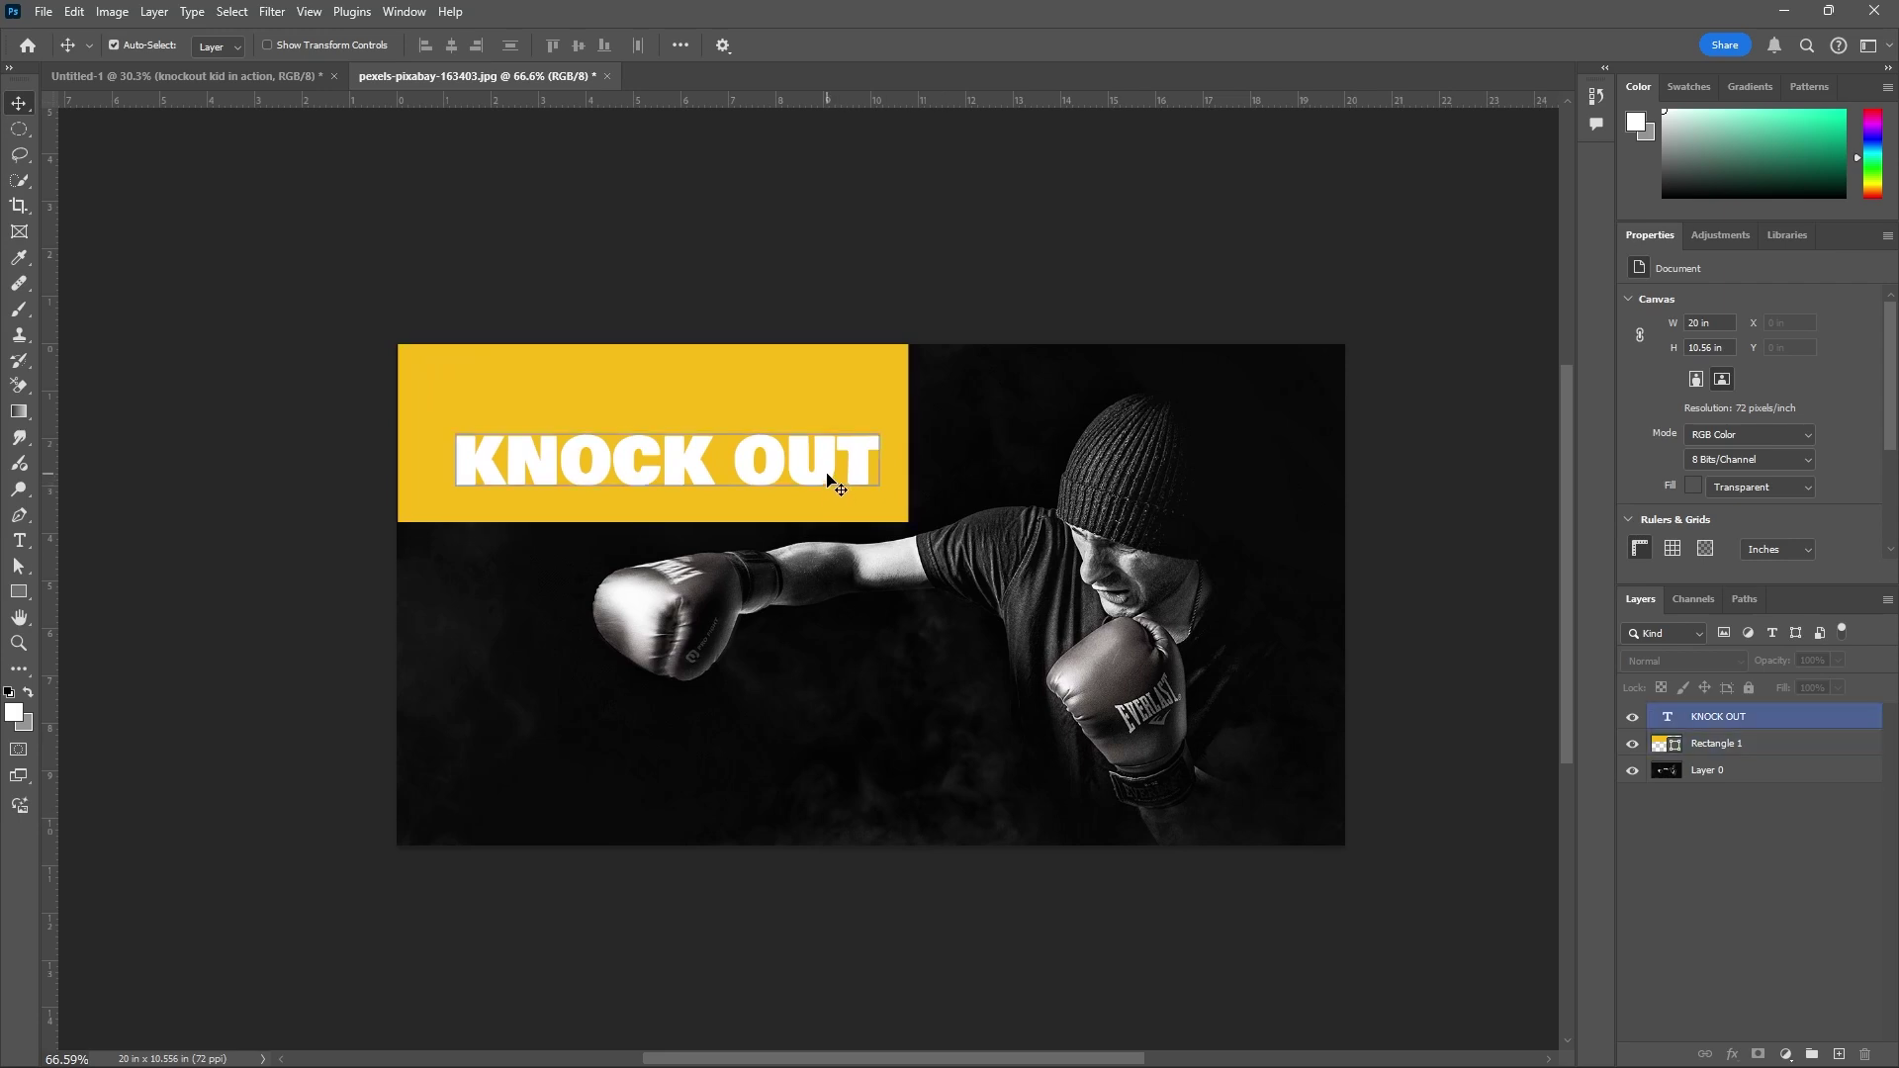
pyautogui.click(1654, 752)
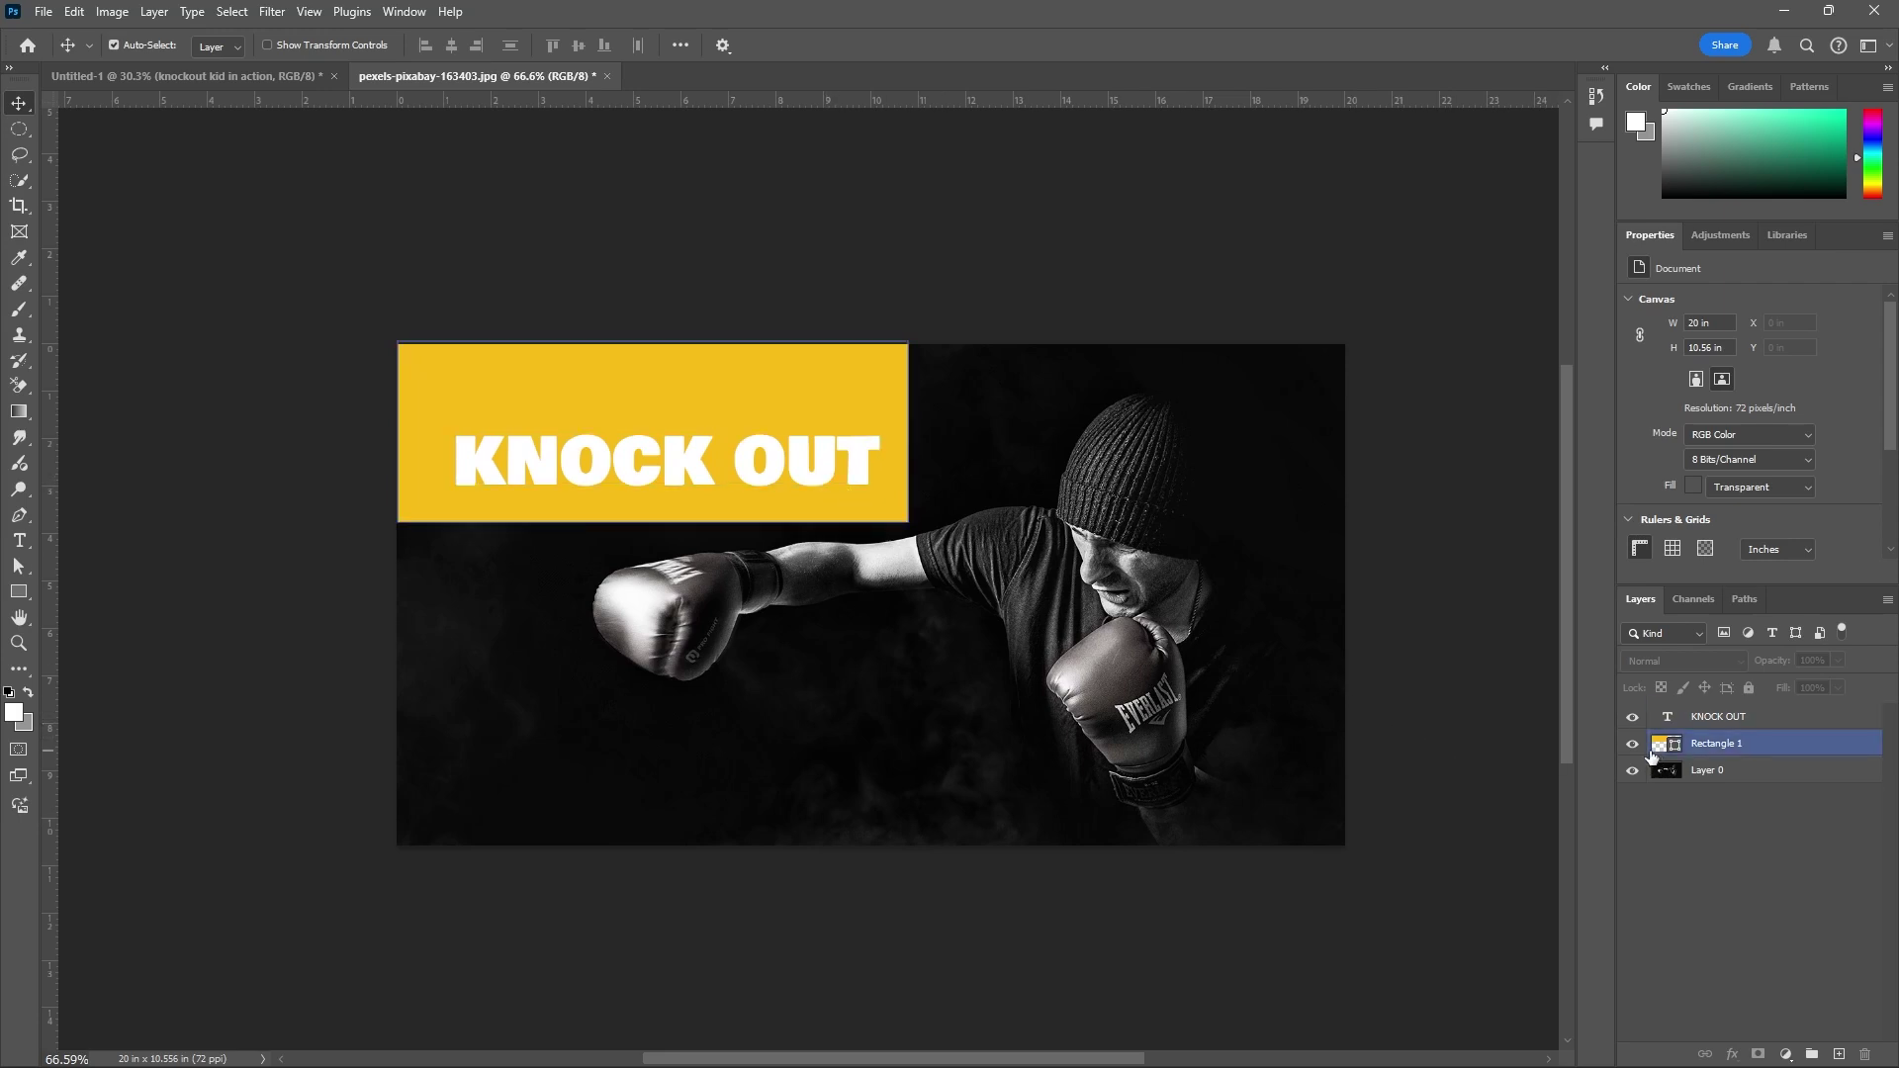
pyautogui.click(1662, 769)
pyautogui.click(1664, 754)
pyautogui.click(1638, 726)
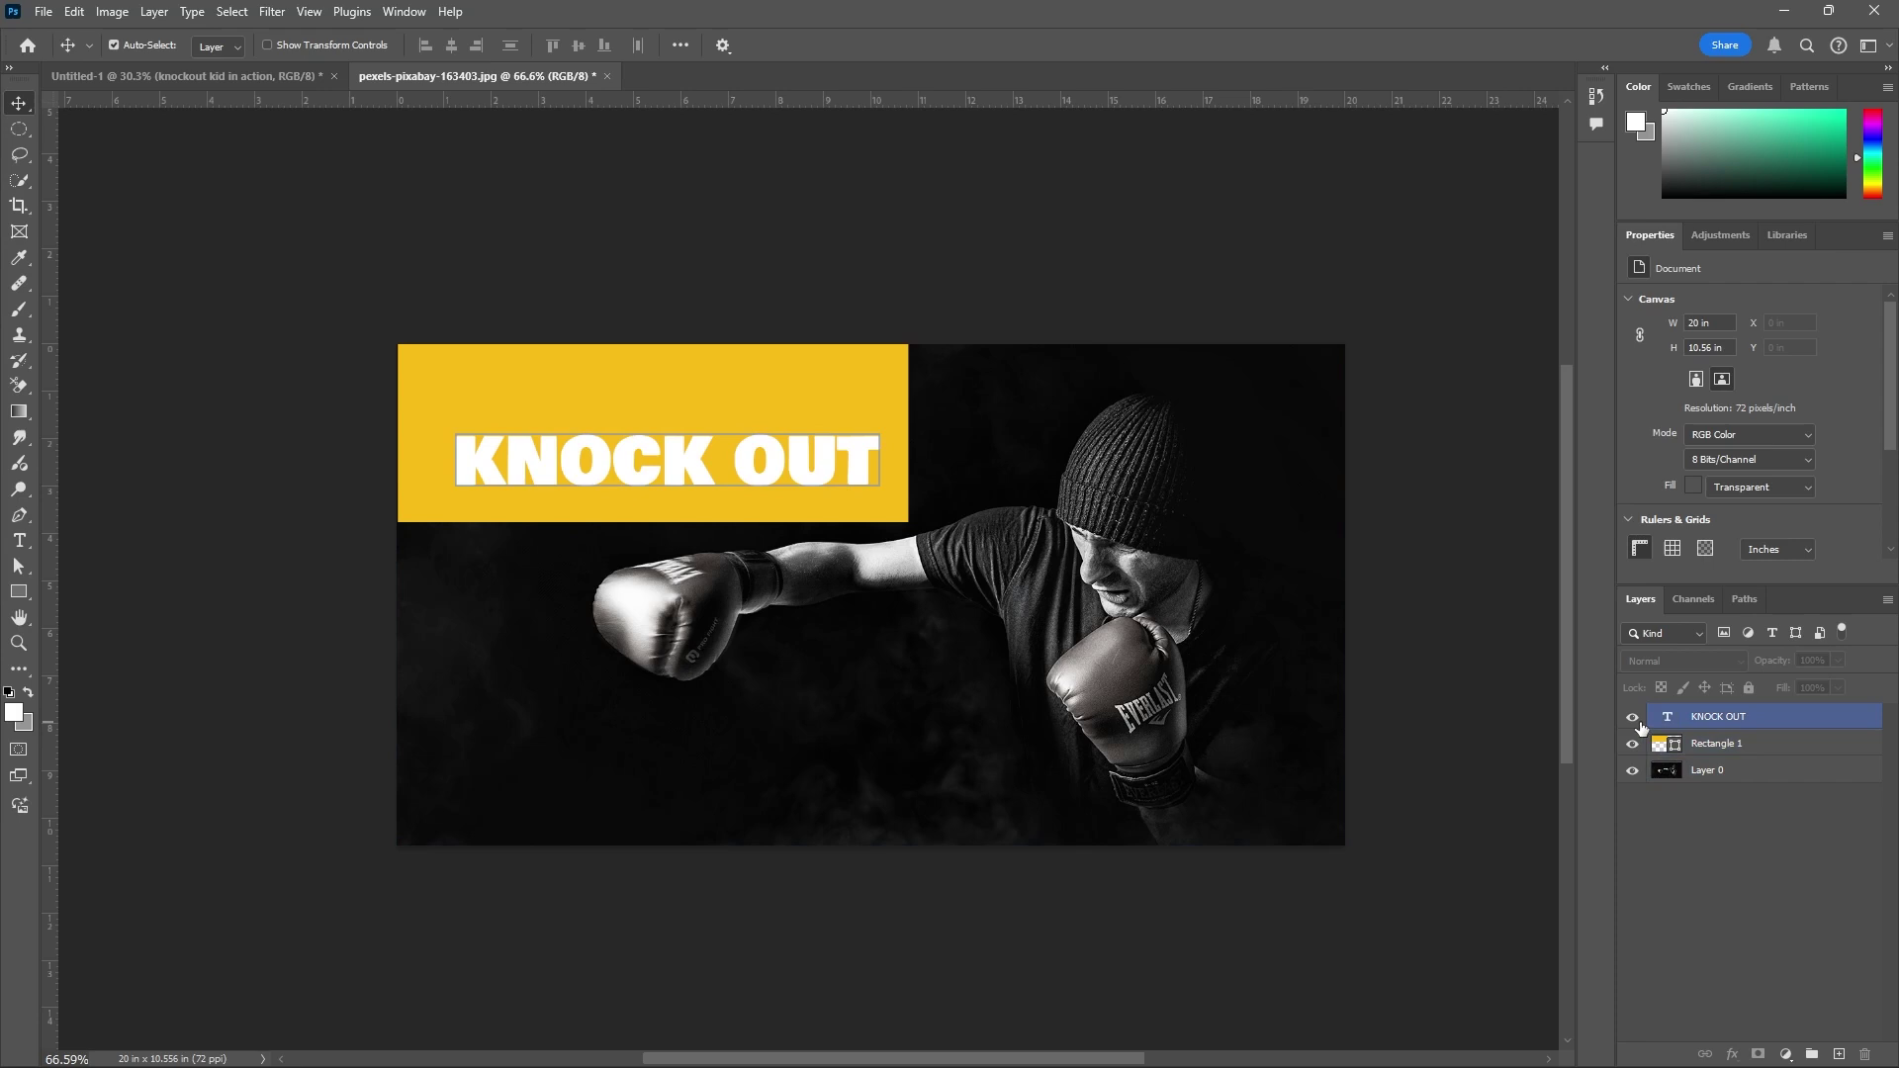
# - Hide the KNOCK OUT text layer, keeping Rectangle 1 visible and selected over the boxer photo
pyautogui.click(1633, 716)
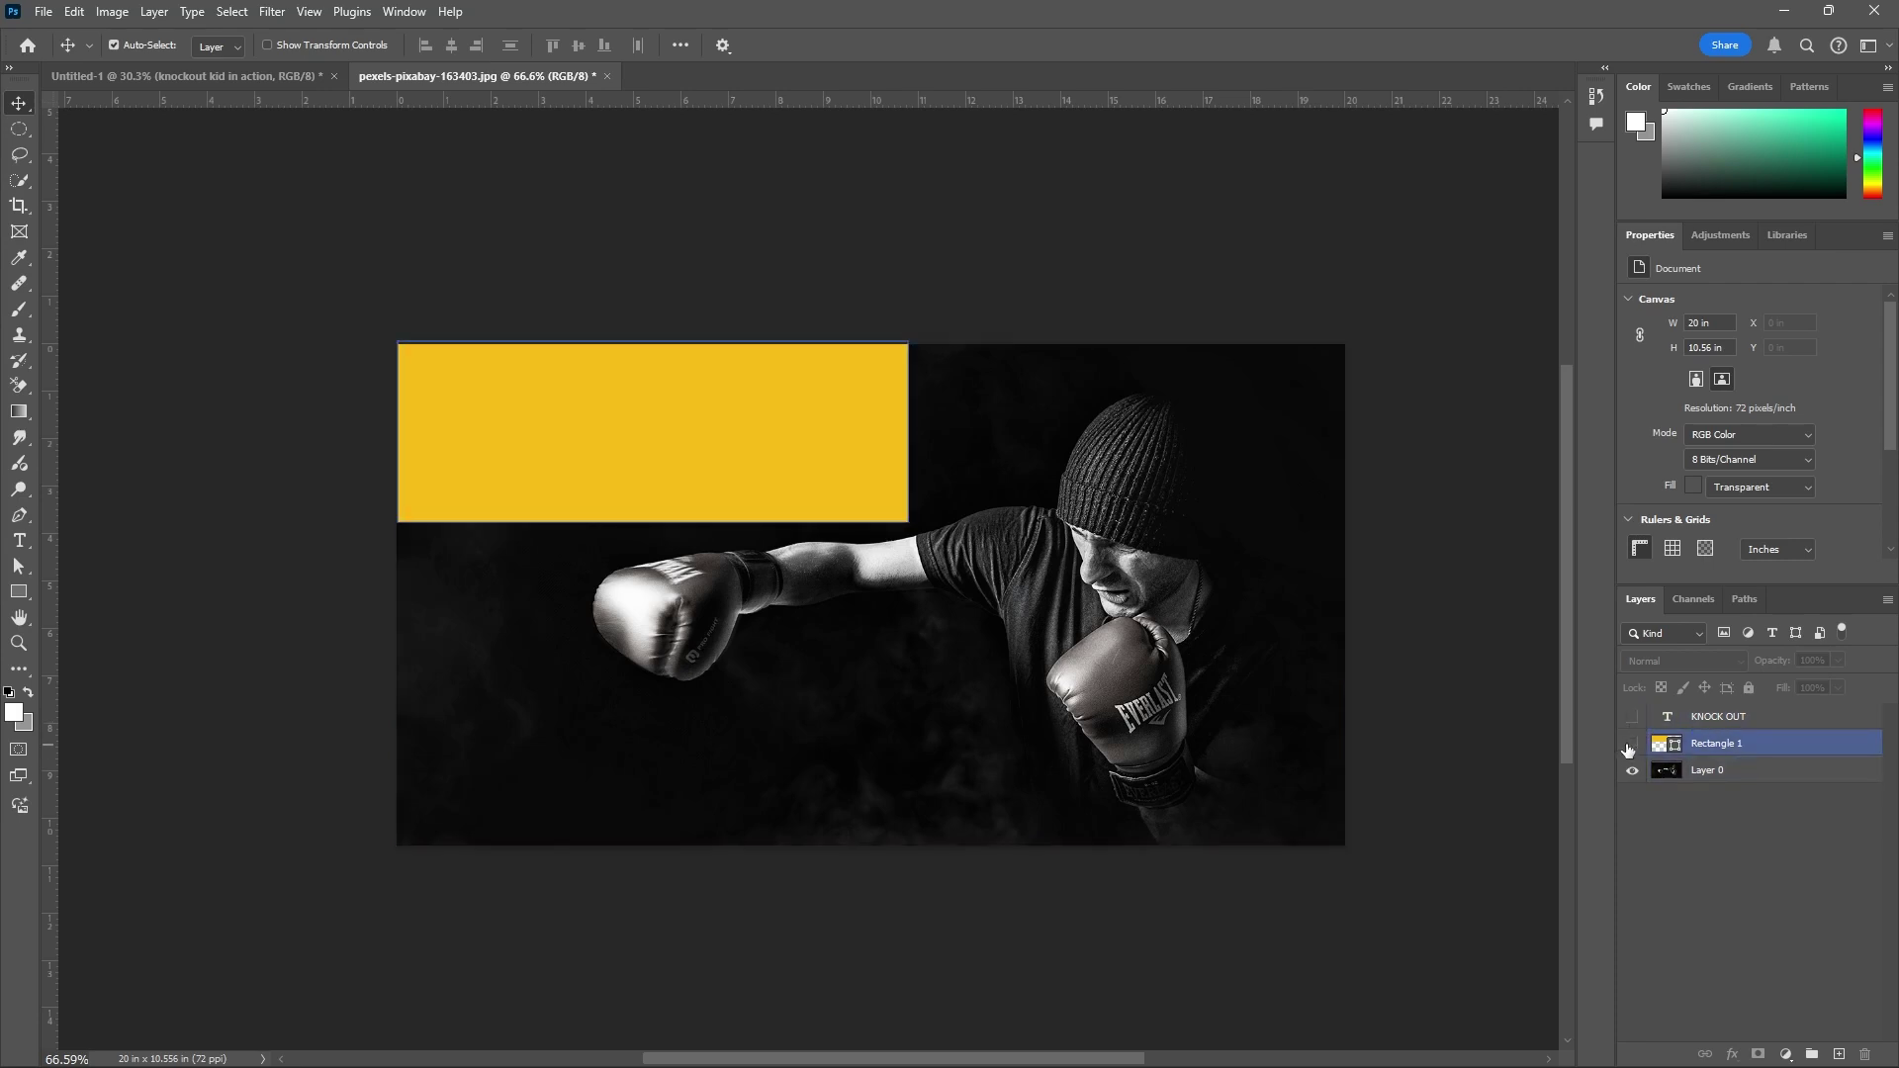
pyautogui.click(1633, 743)
pyautogui.click(1694, 772)
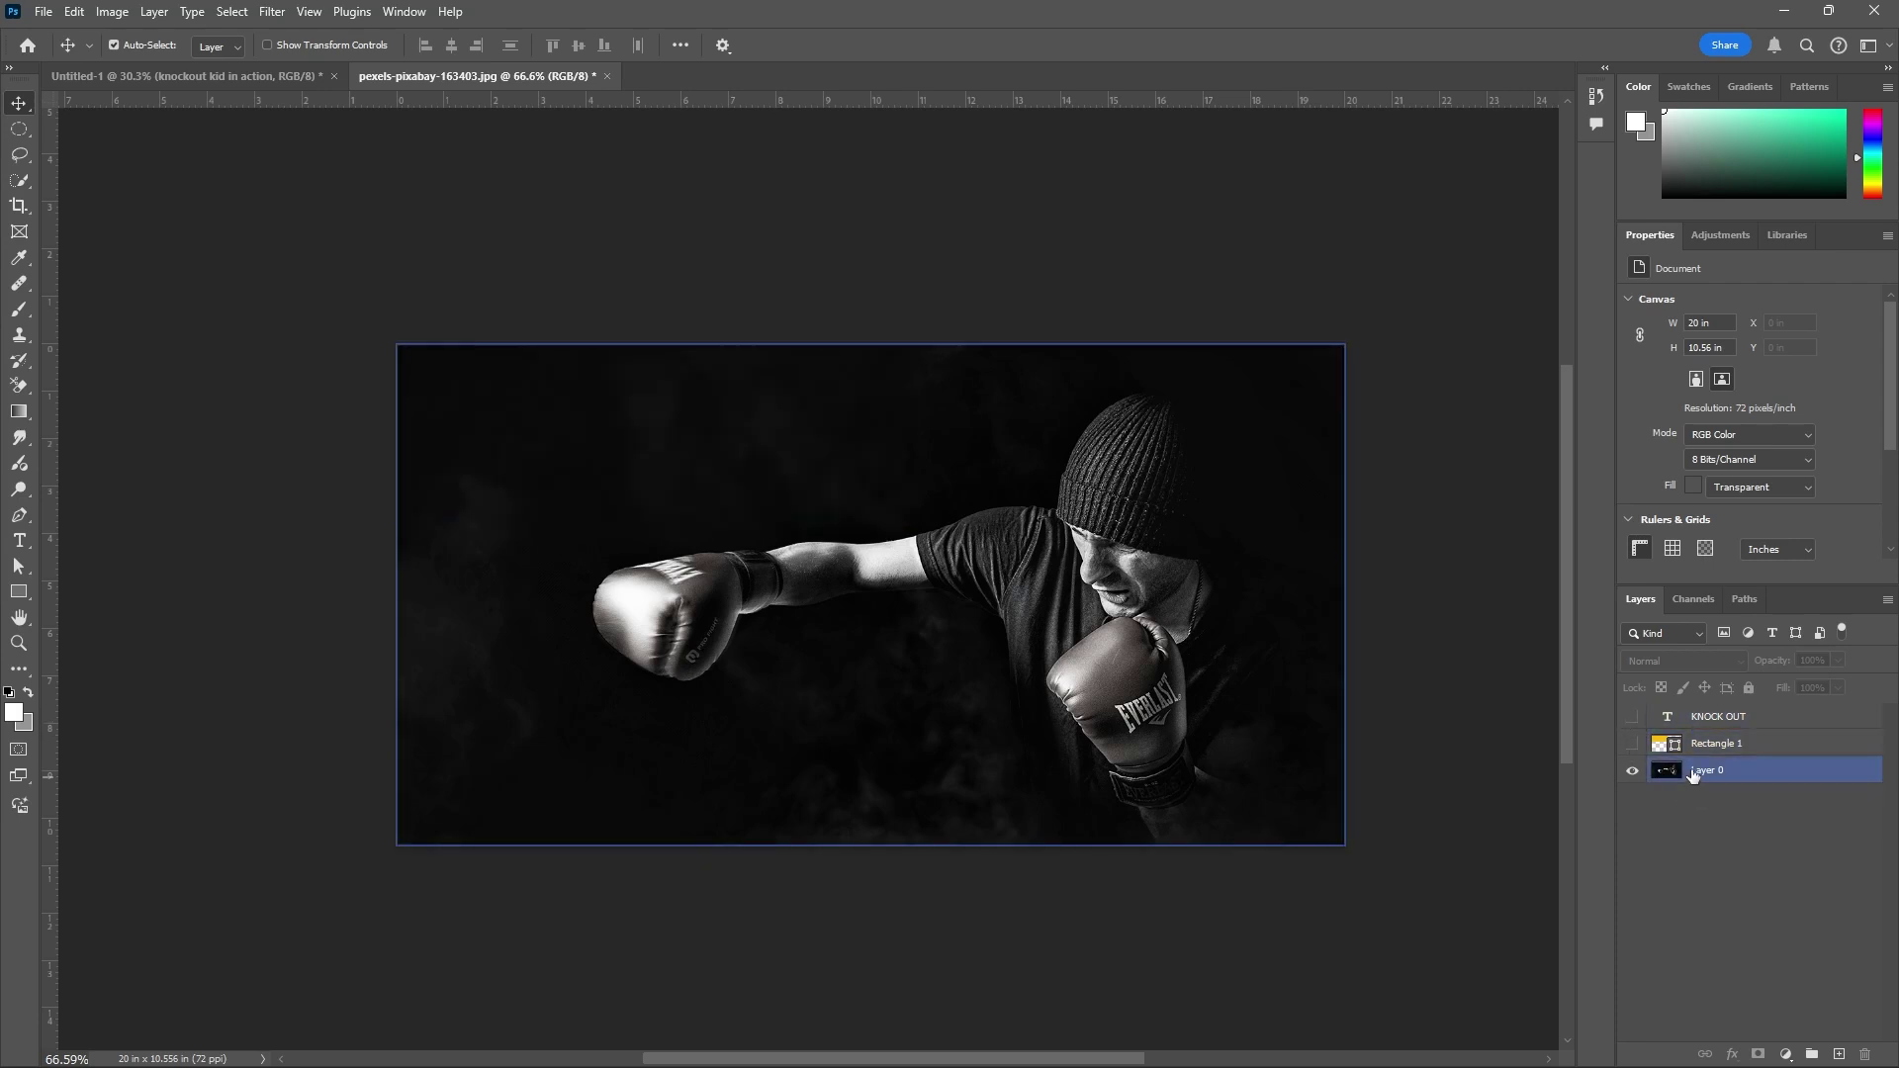
pyautogui.click(1694, 787)
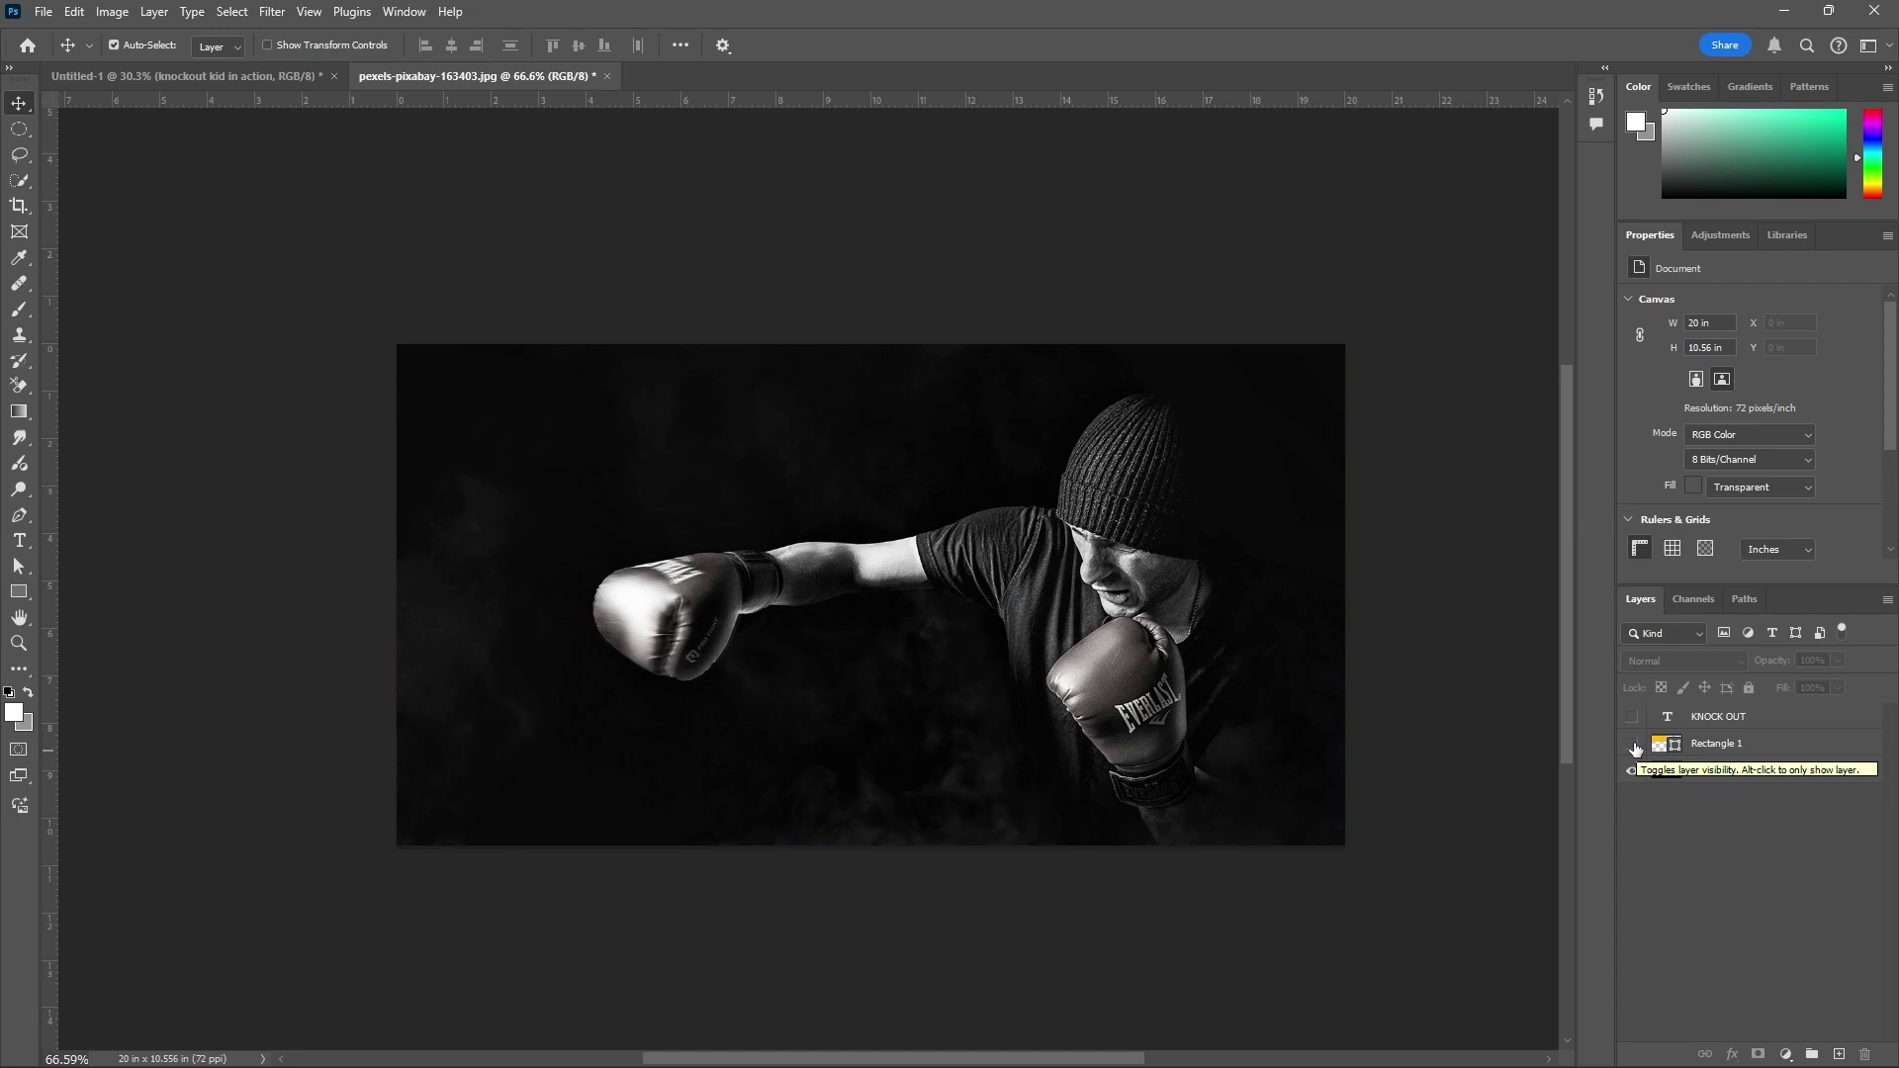
pyautogui.click(1633, 743)
pyautogui.click(1634, 749)
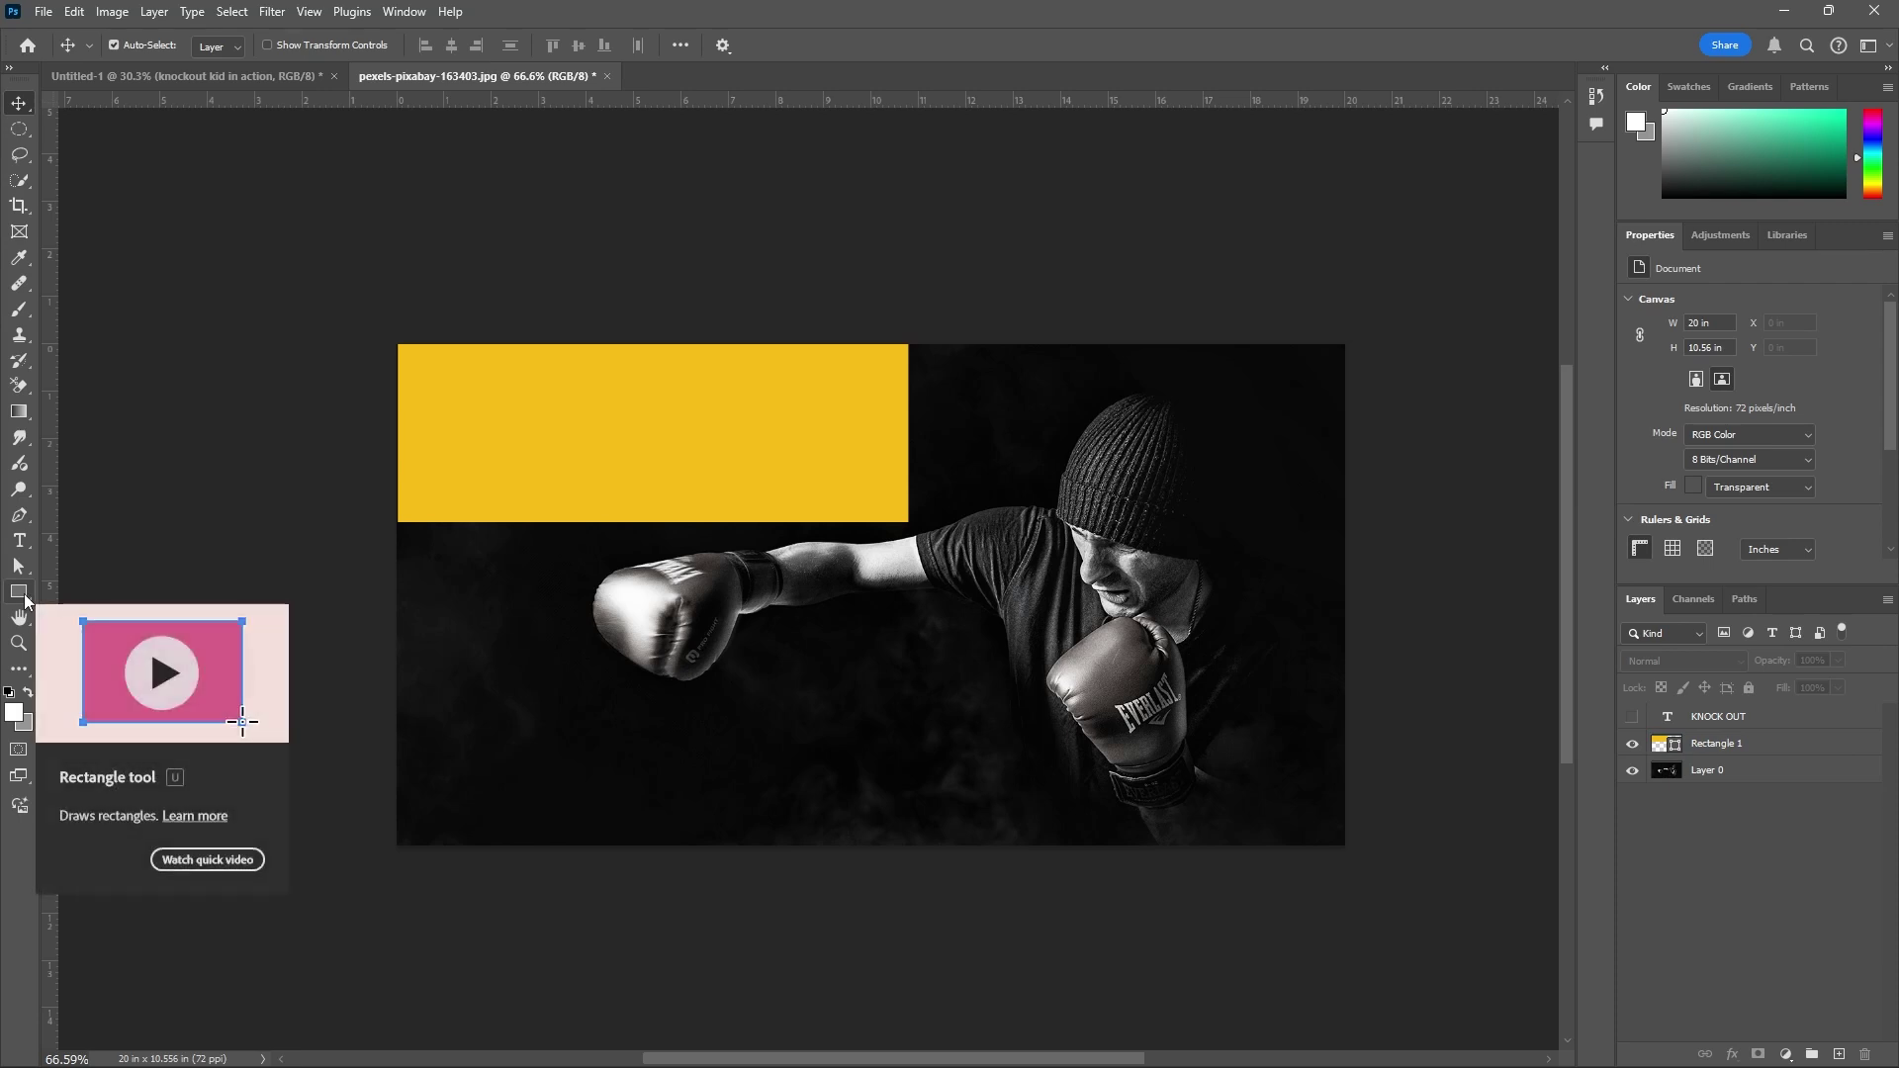
# - Turn the KNOCK OUT layer's visibility back on and select that text layer
pyautogui.click(1709, 750)
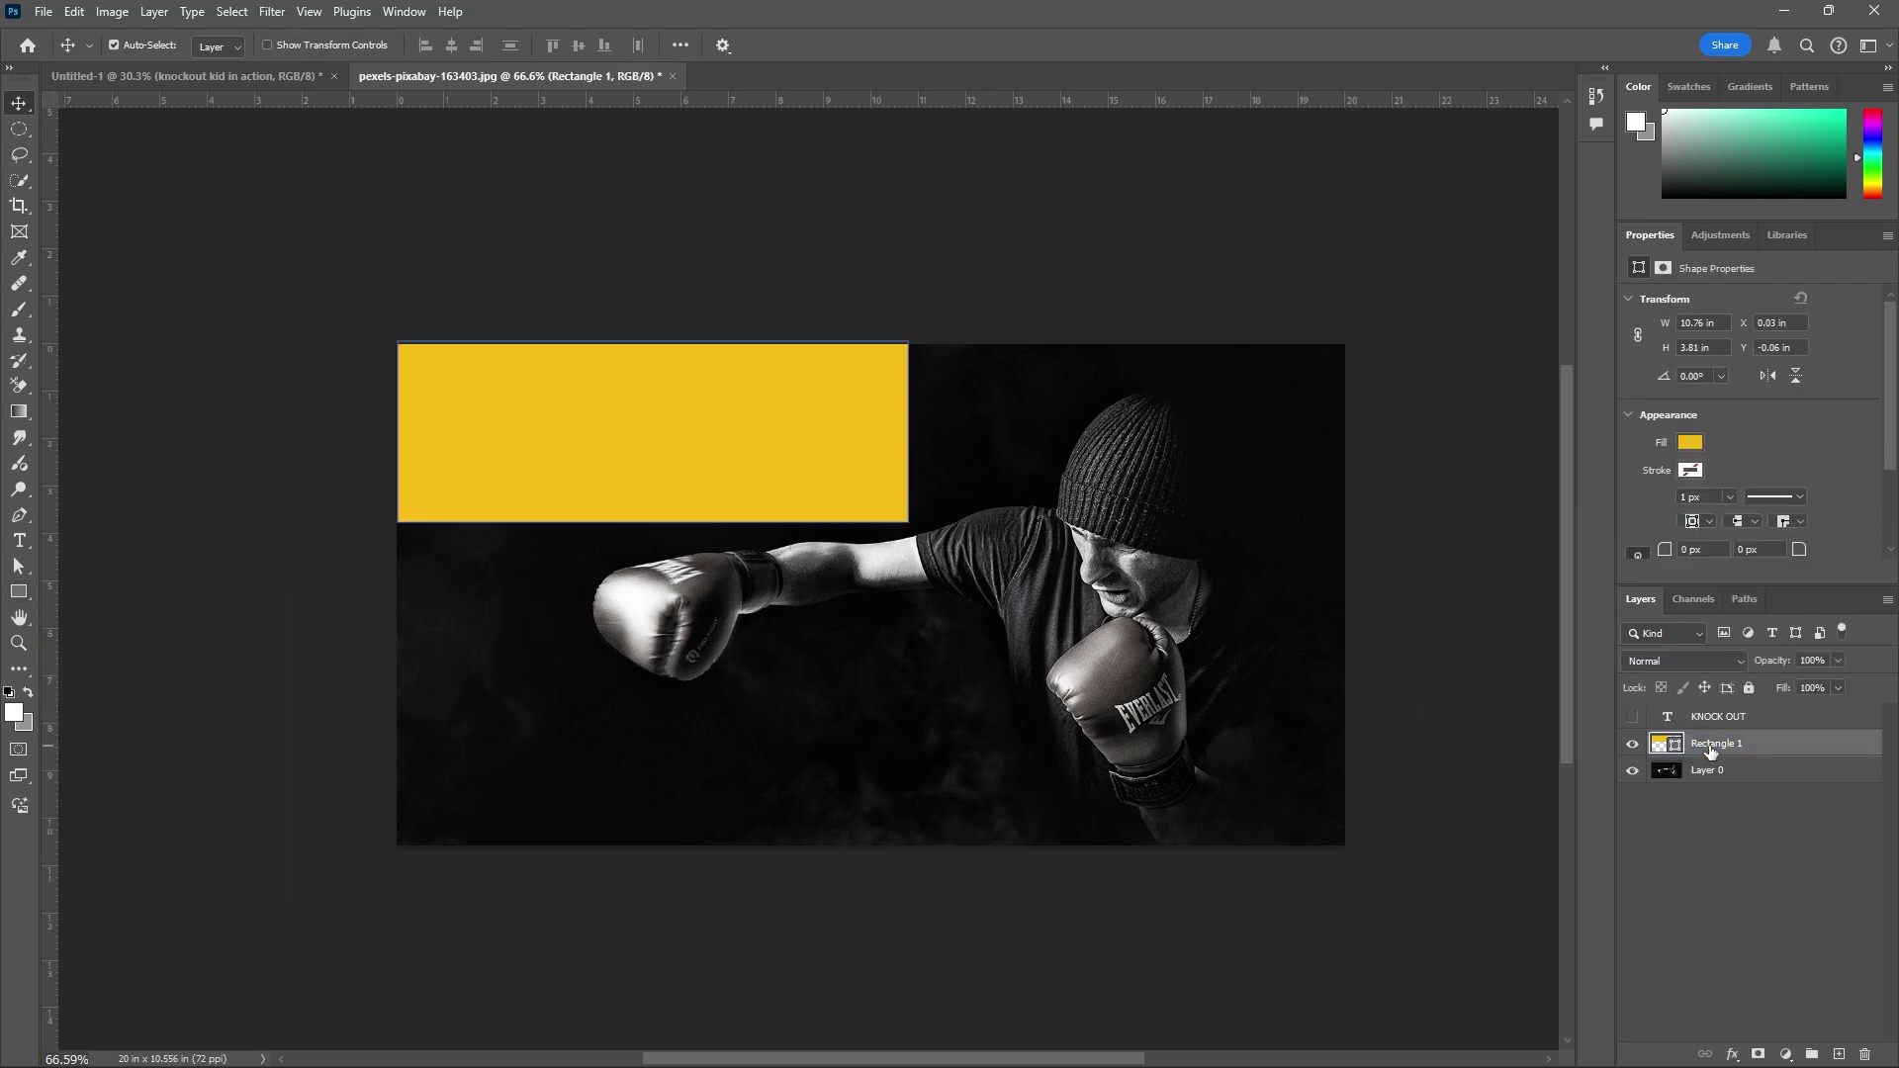
pyautogui.click(1634, 718)
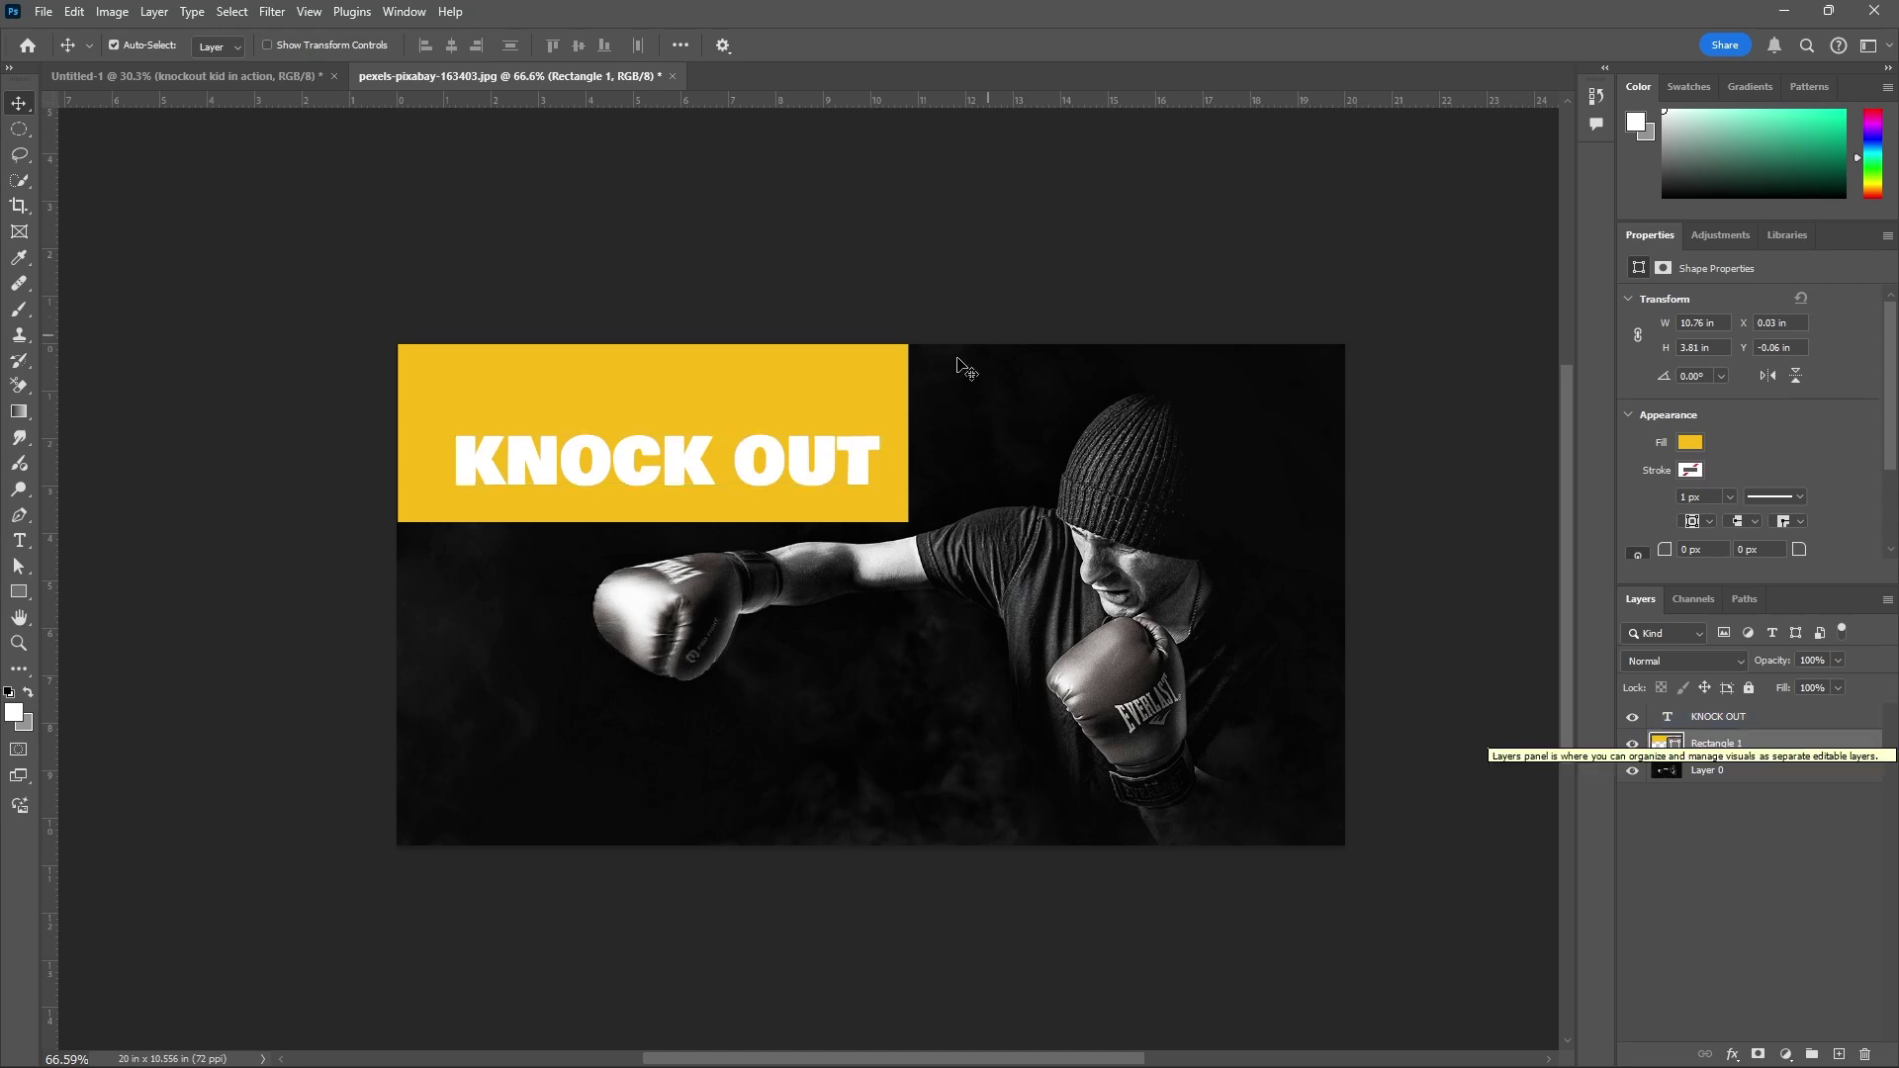
pyautogui.click(1847, 720)
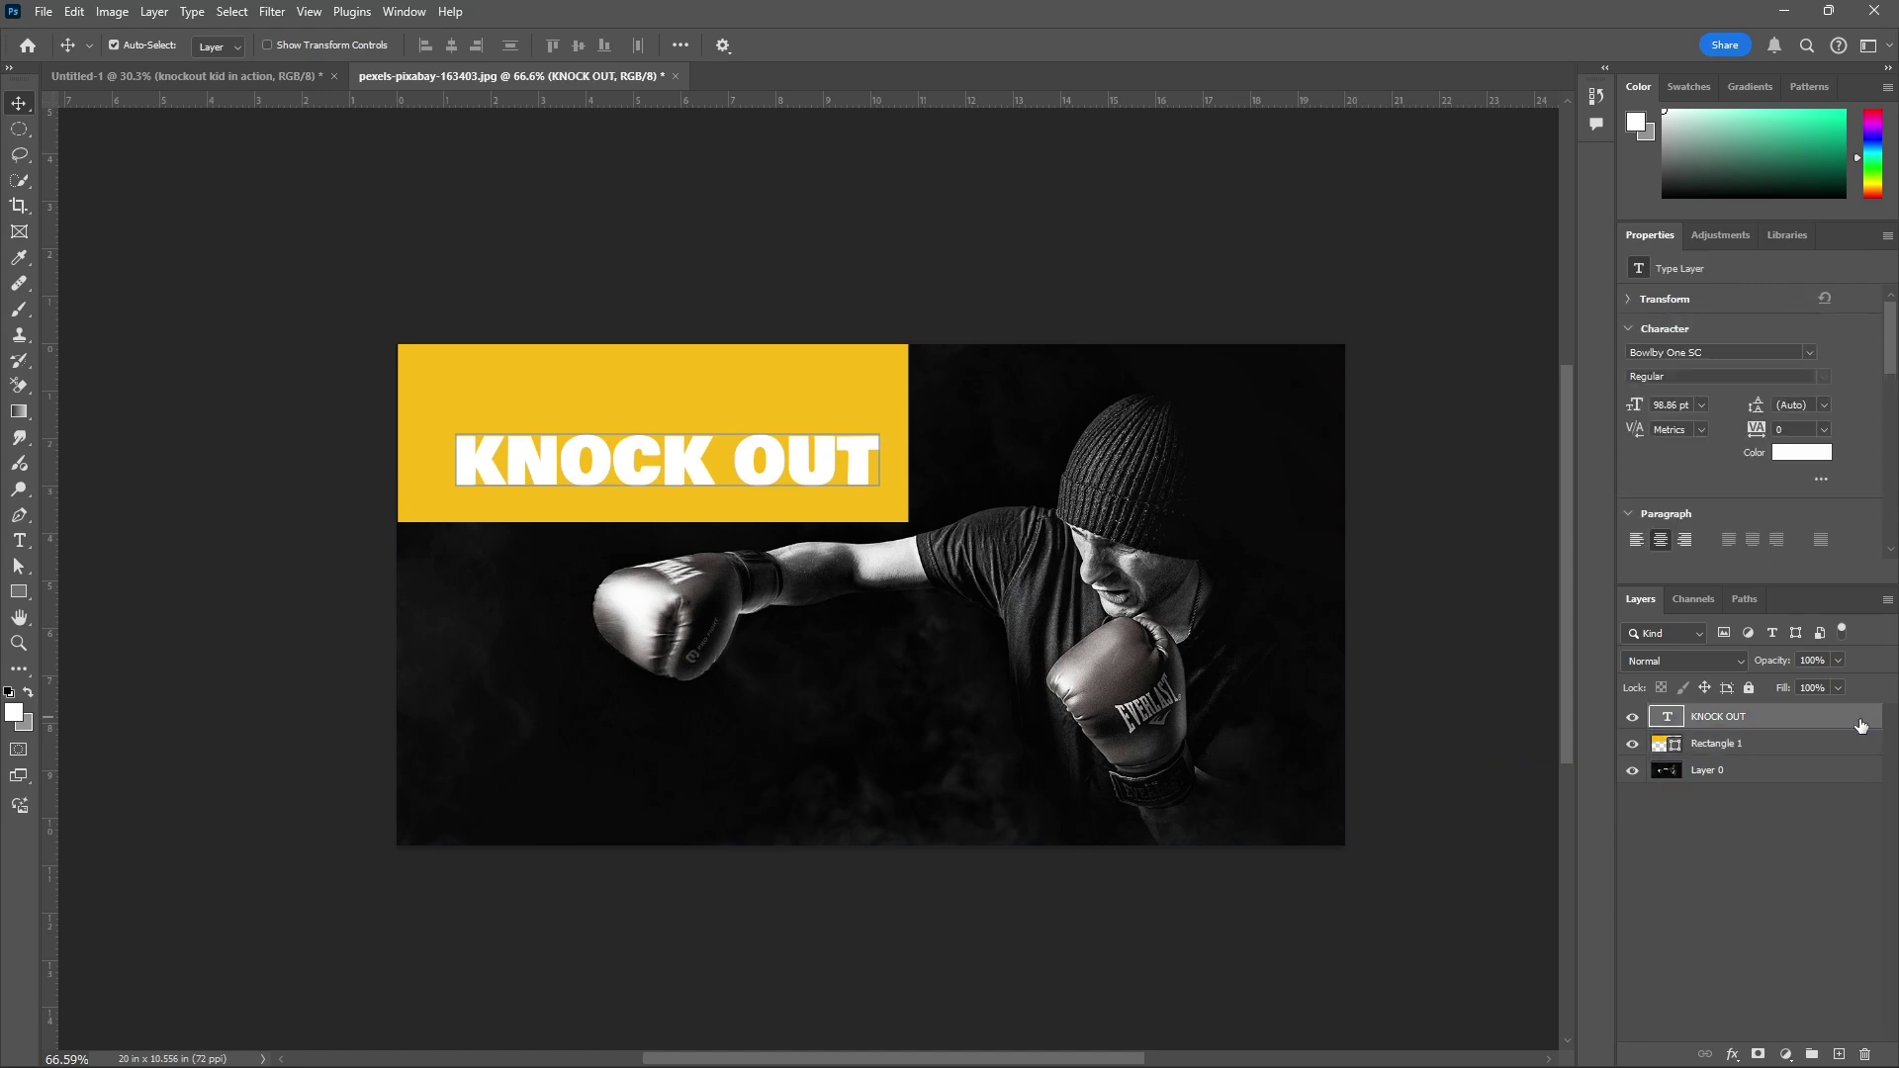
# - In the KNOCK OUT layer's Blending Options, set Knockout to Shallow and Fill Opacity to 0%
pyautogui.doubleClick(1860, 725)
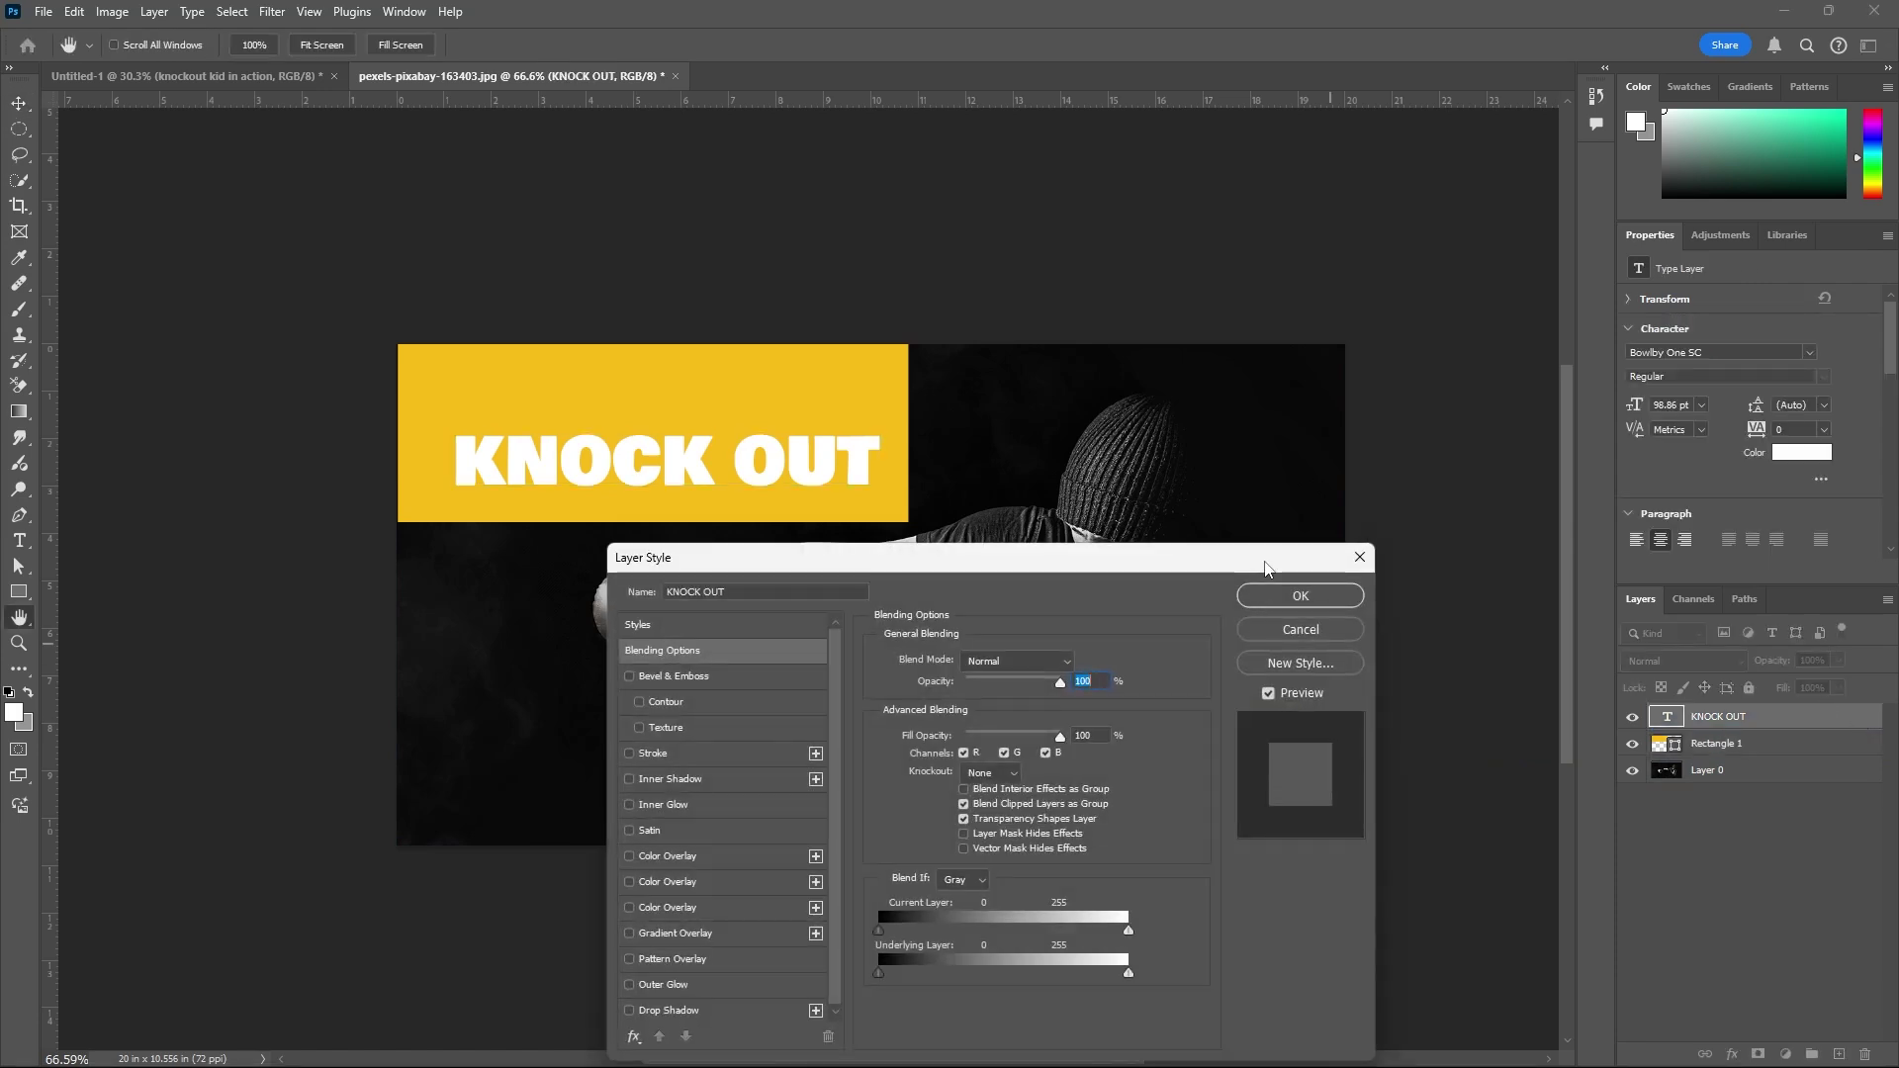
pyautogui.moveTo(1266, 566); pyautogui.dragTo(1663, 314)
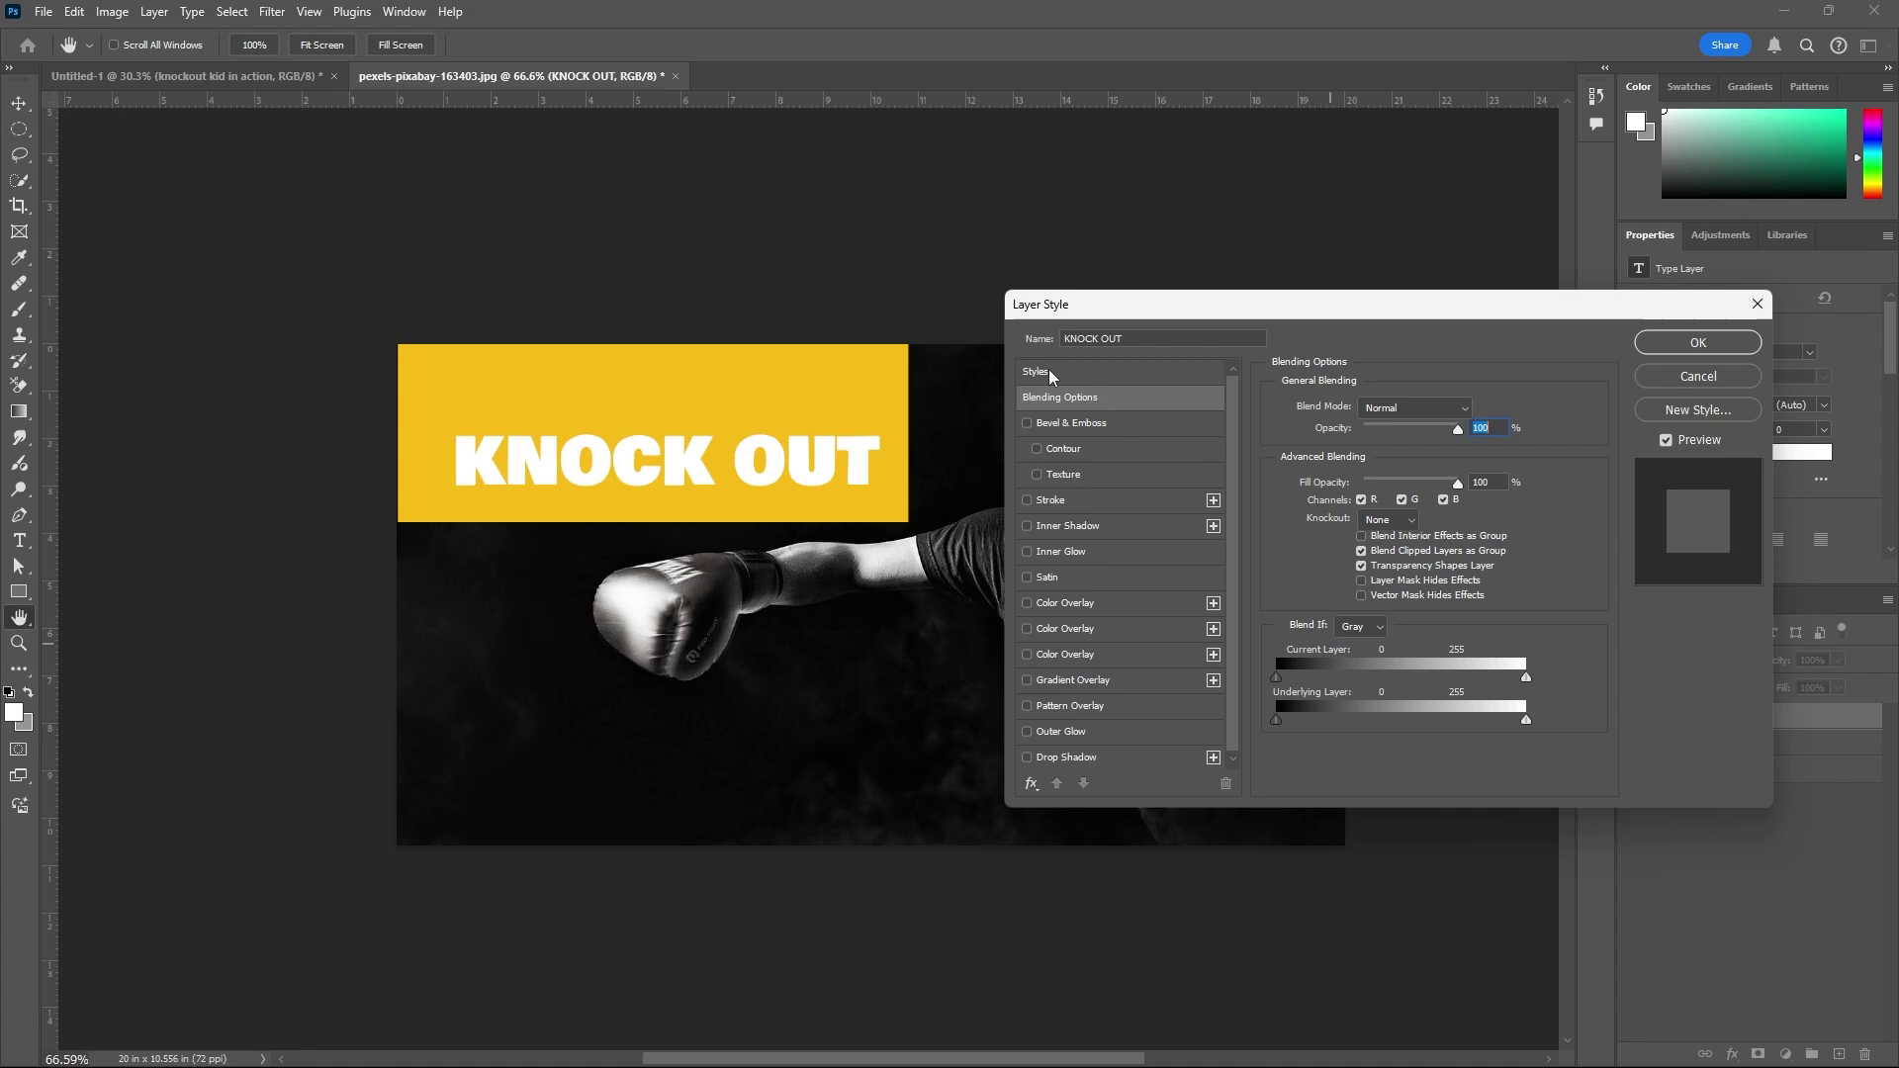
pyautogui.moveTo(1098, 305); pyautogui.dragTo(1130, 278)
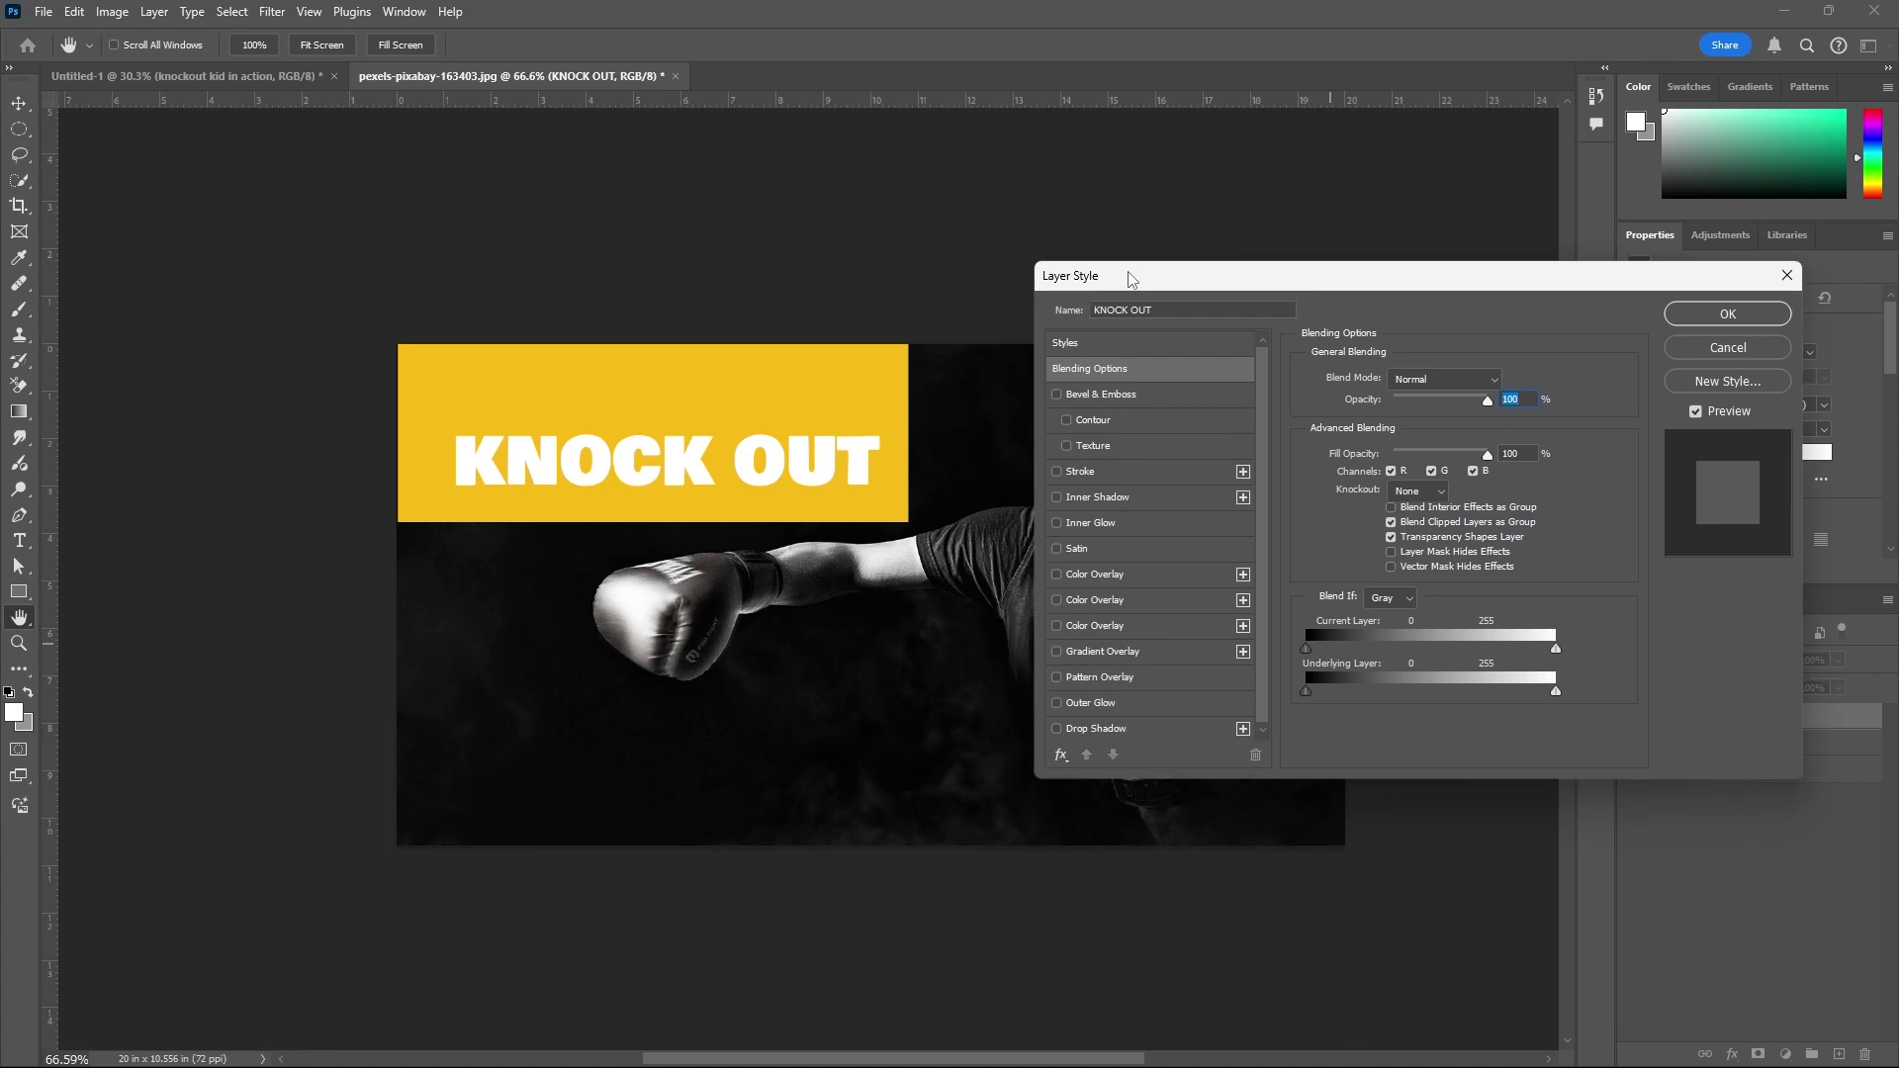
pyautogui.click(1440, 492)
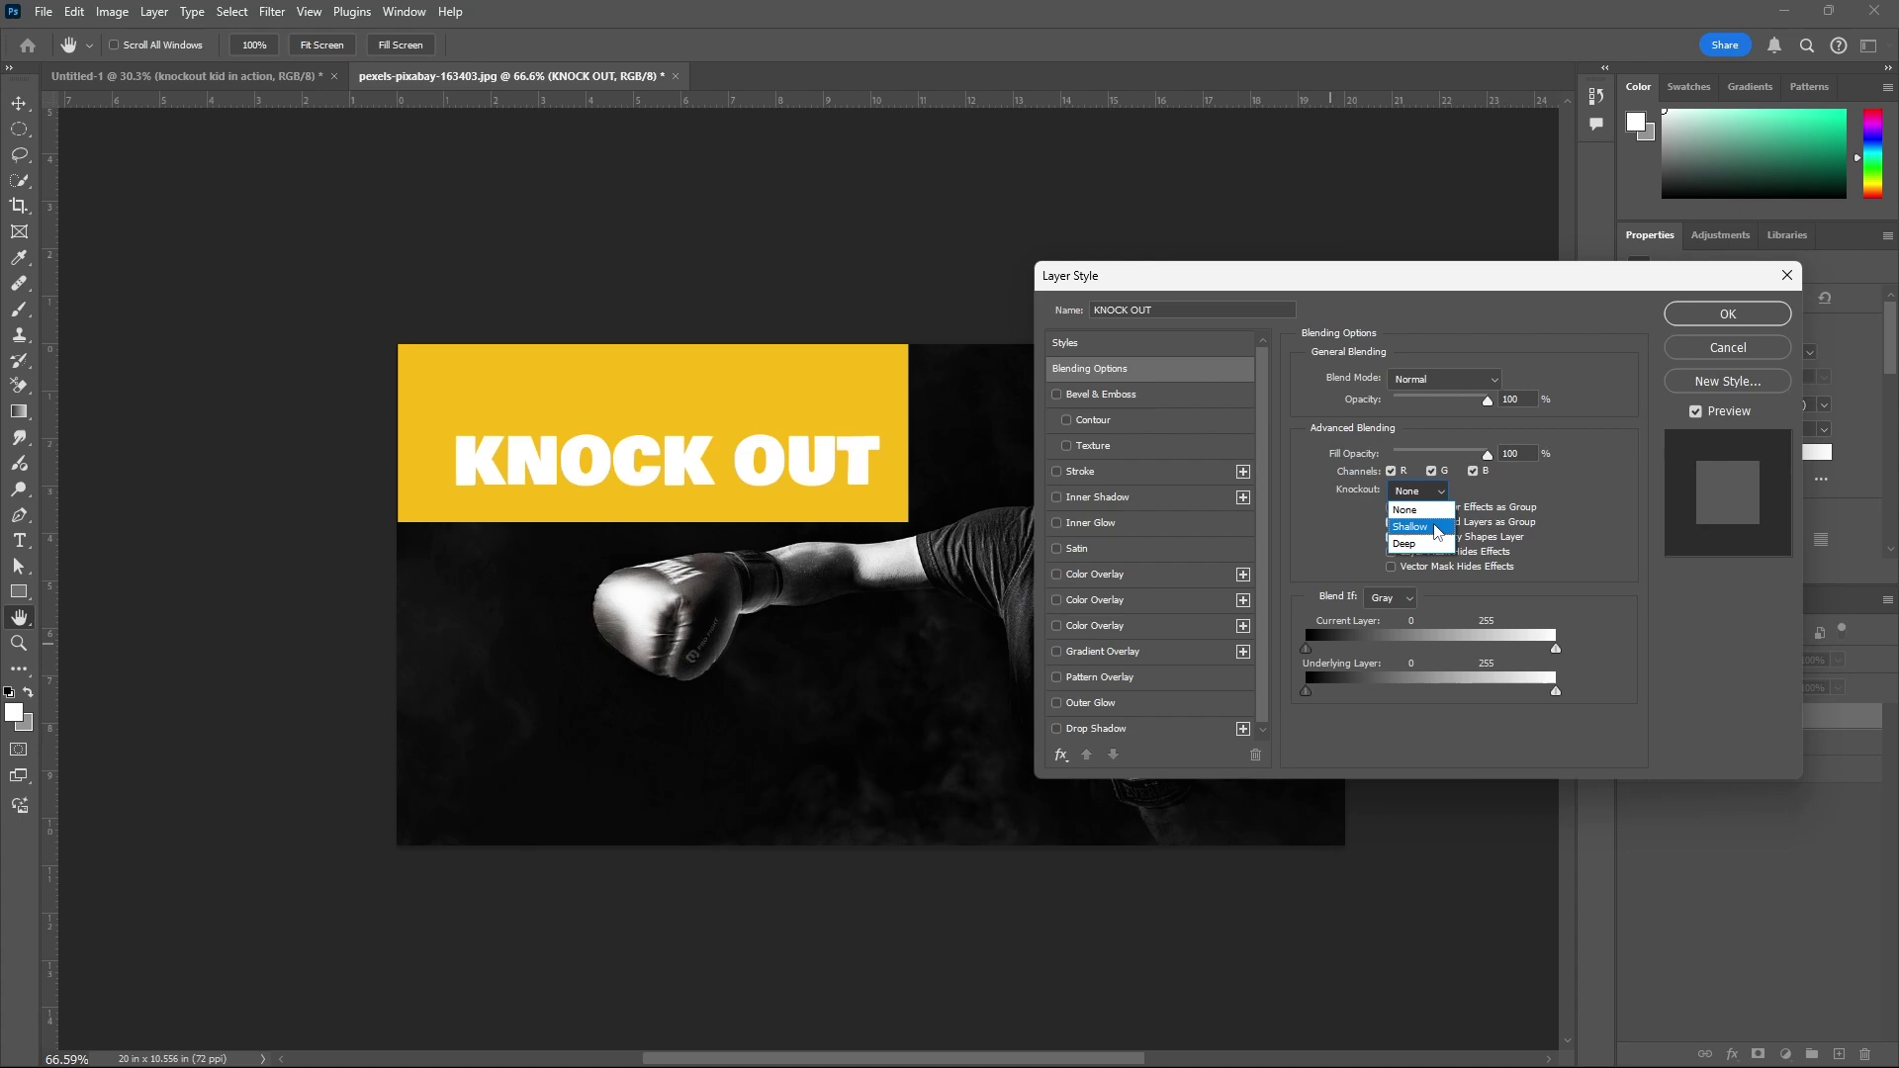
pyautogui.click(1436, 530)
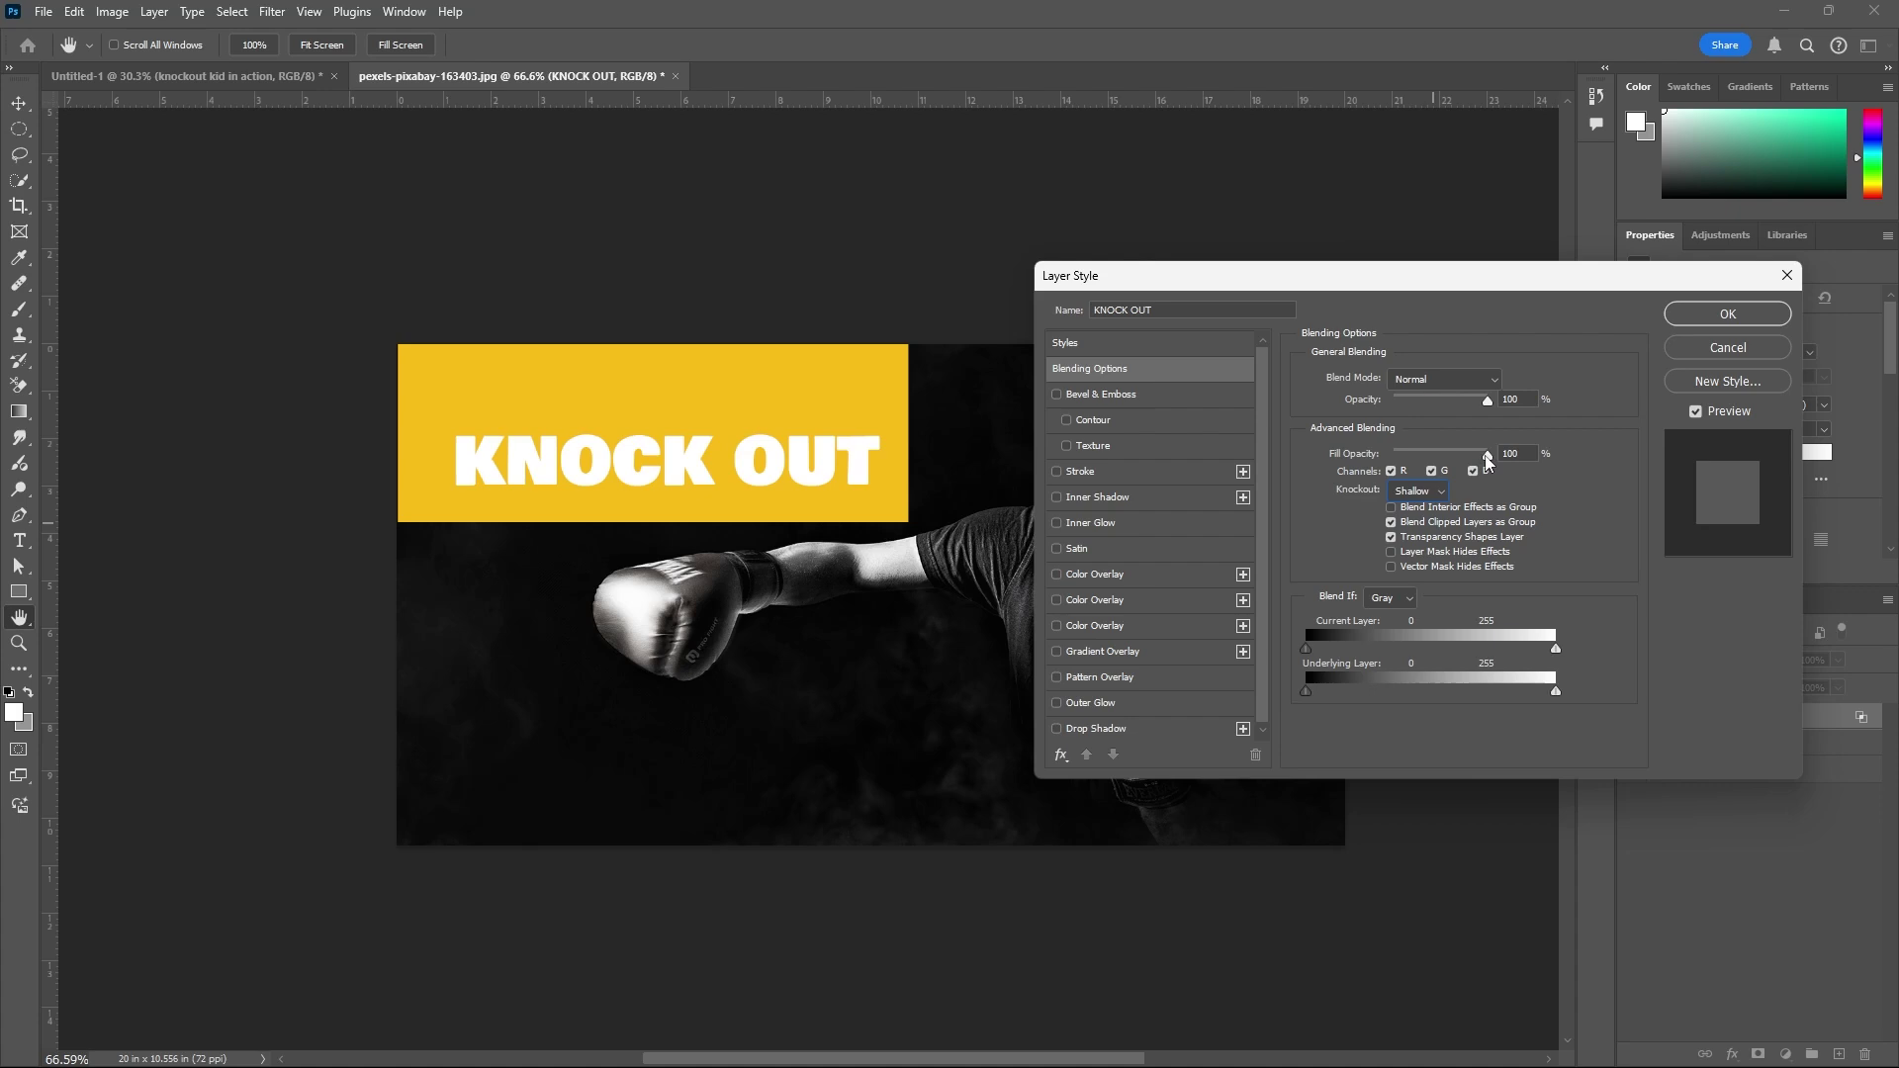
pyautogui.moveTo(1487, 460); pyautogui.dragTo(1391, 457)
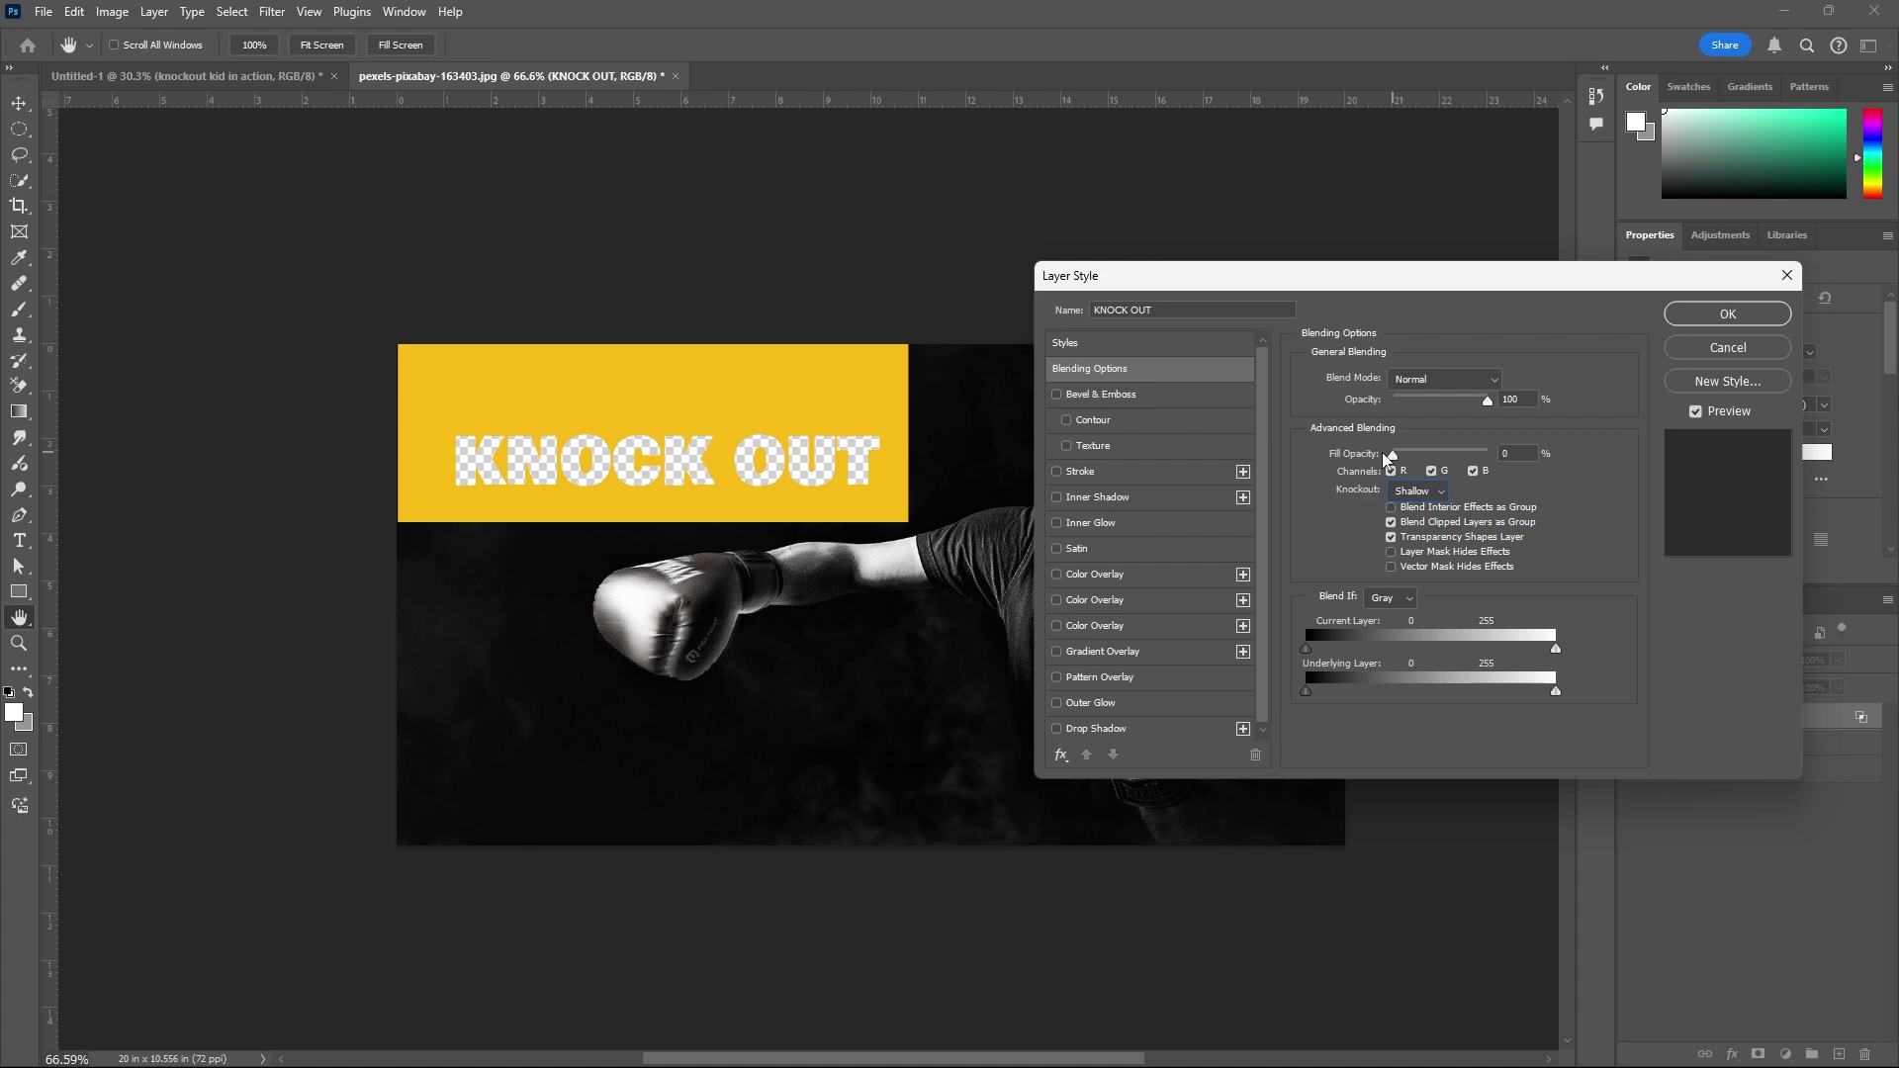
pyautogui.moveTo(1385, 458); pyautogui.dragTo(1348, 490)
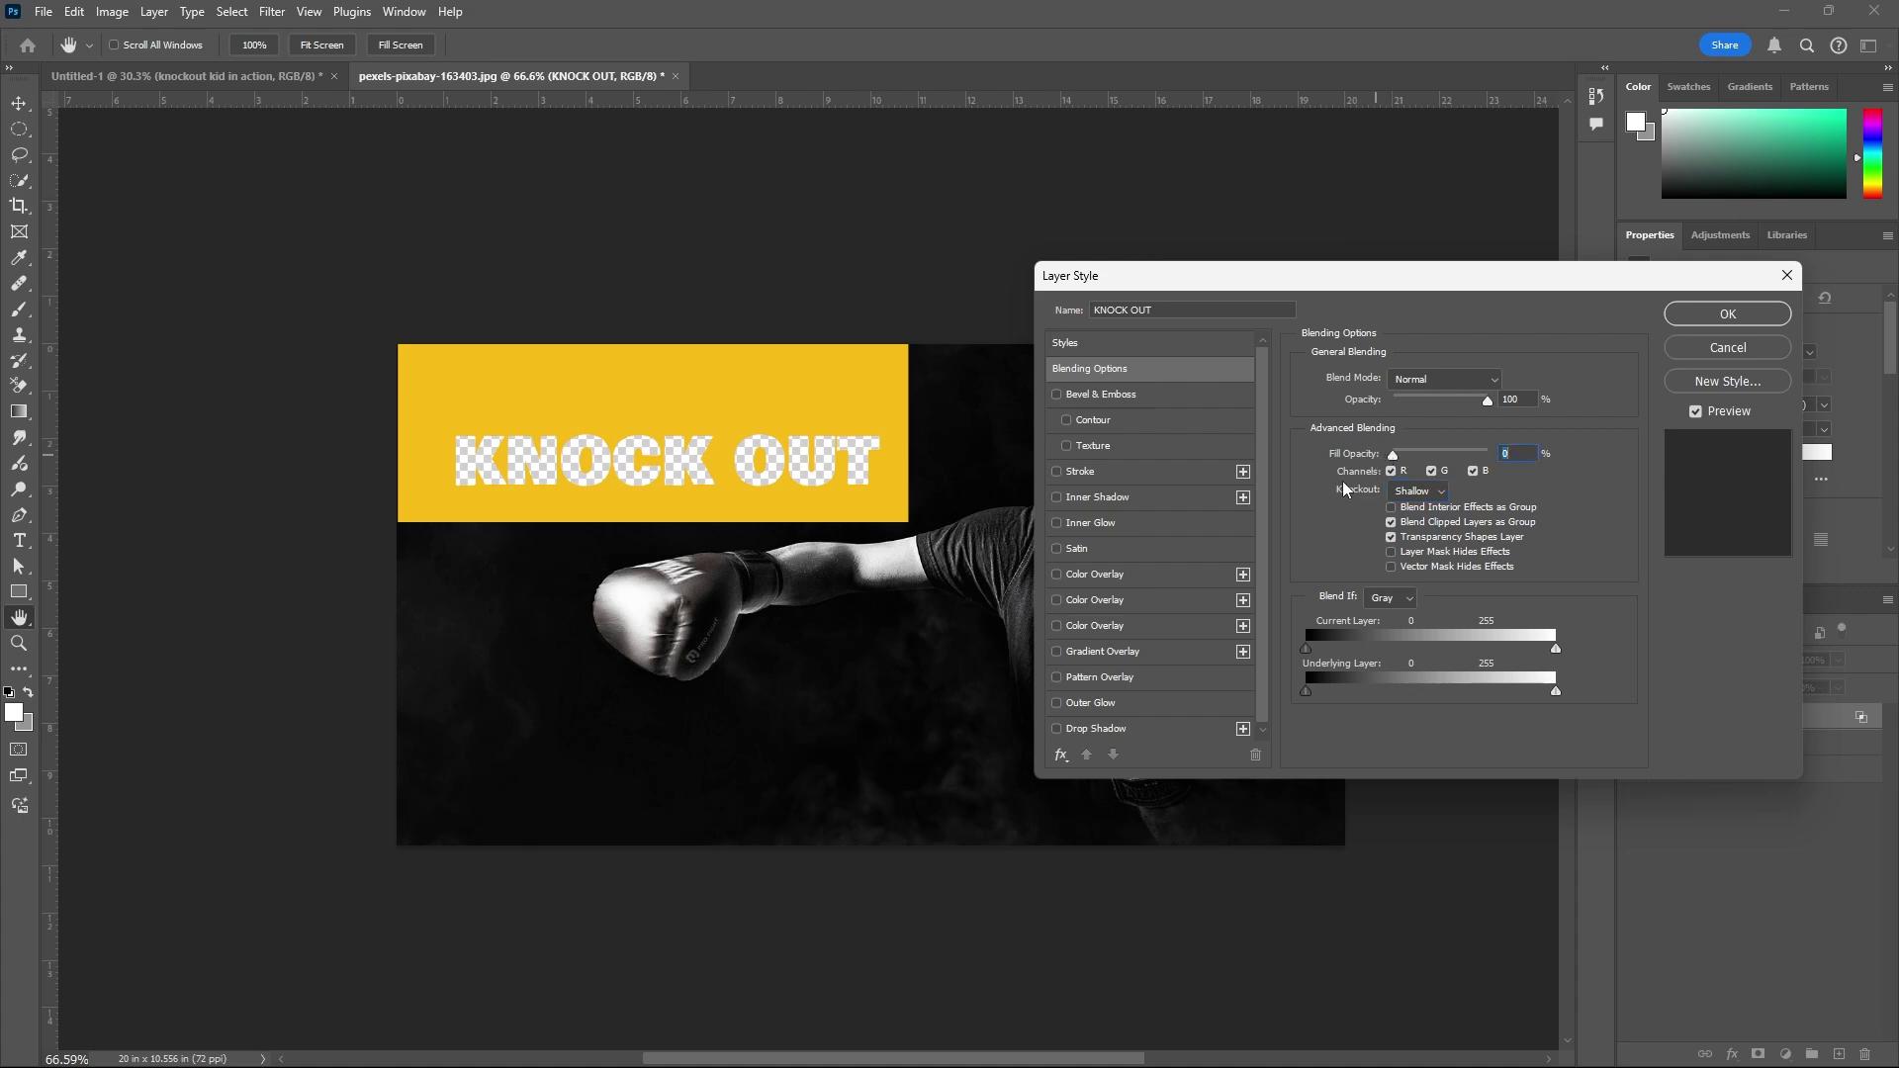
# - Compare R, G, B channel blending, keep all three on, and apply the style at Fill 0%
pyautogui.click(1394, 474)
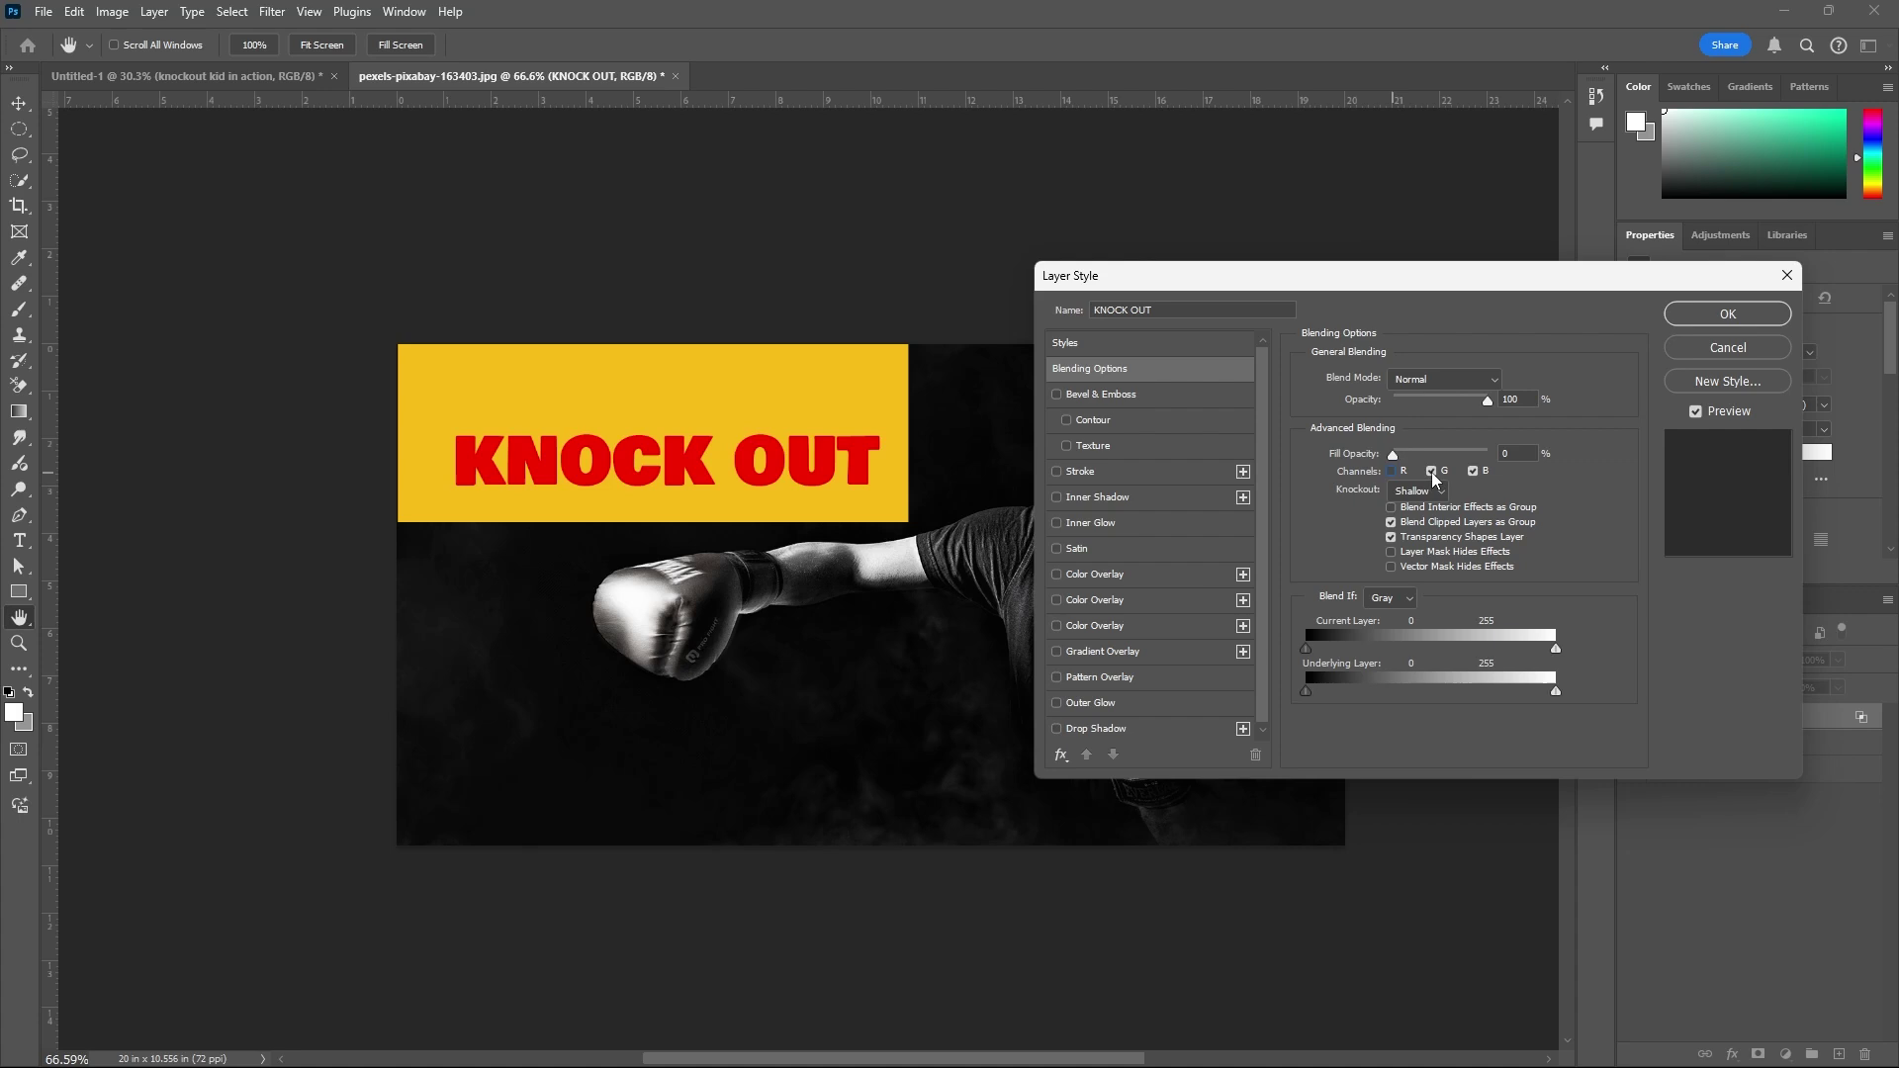
pyautogui.click(1434, 474)
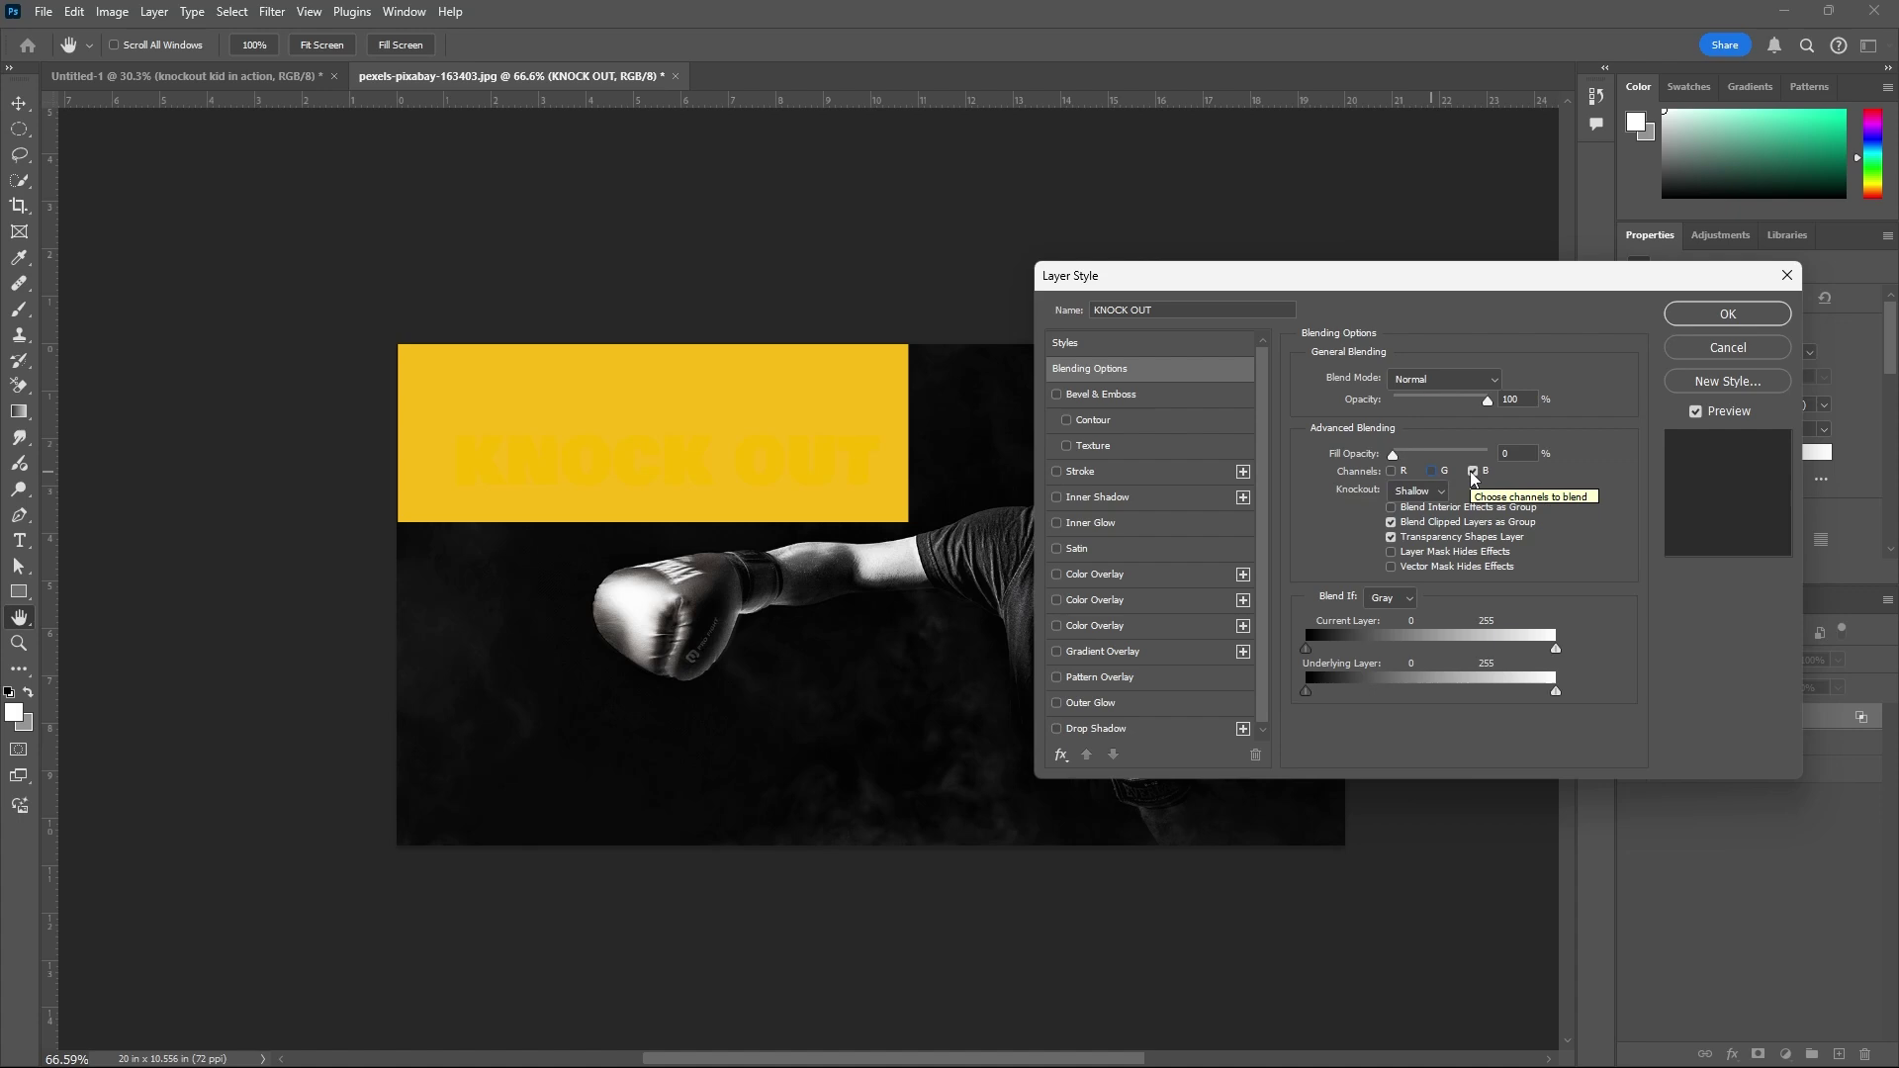
pyautogui.click(1473, 472)
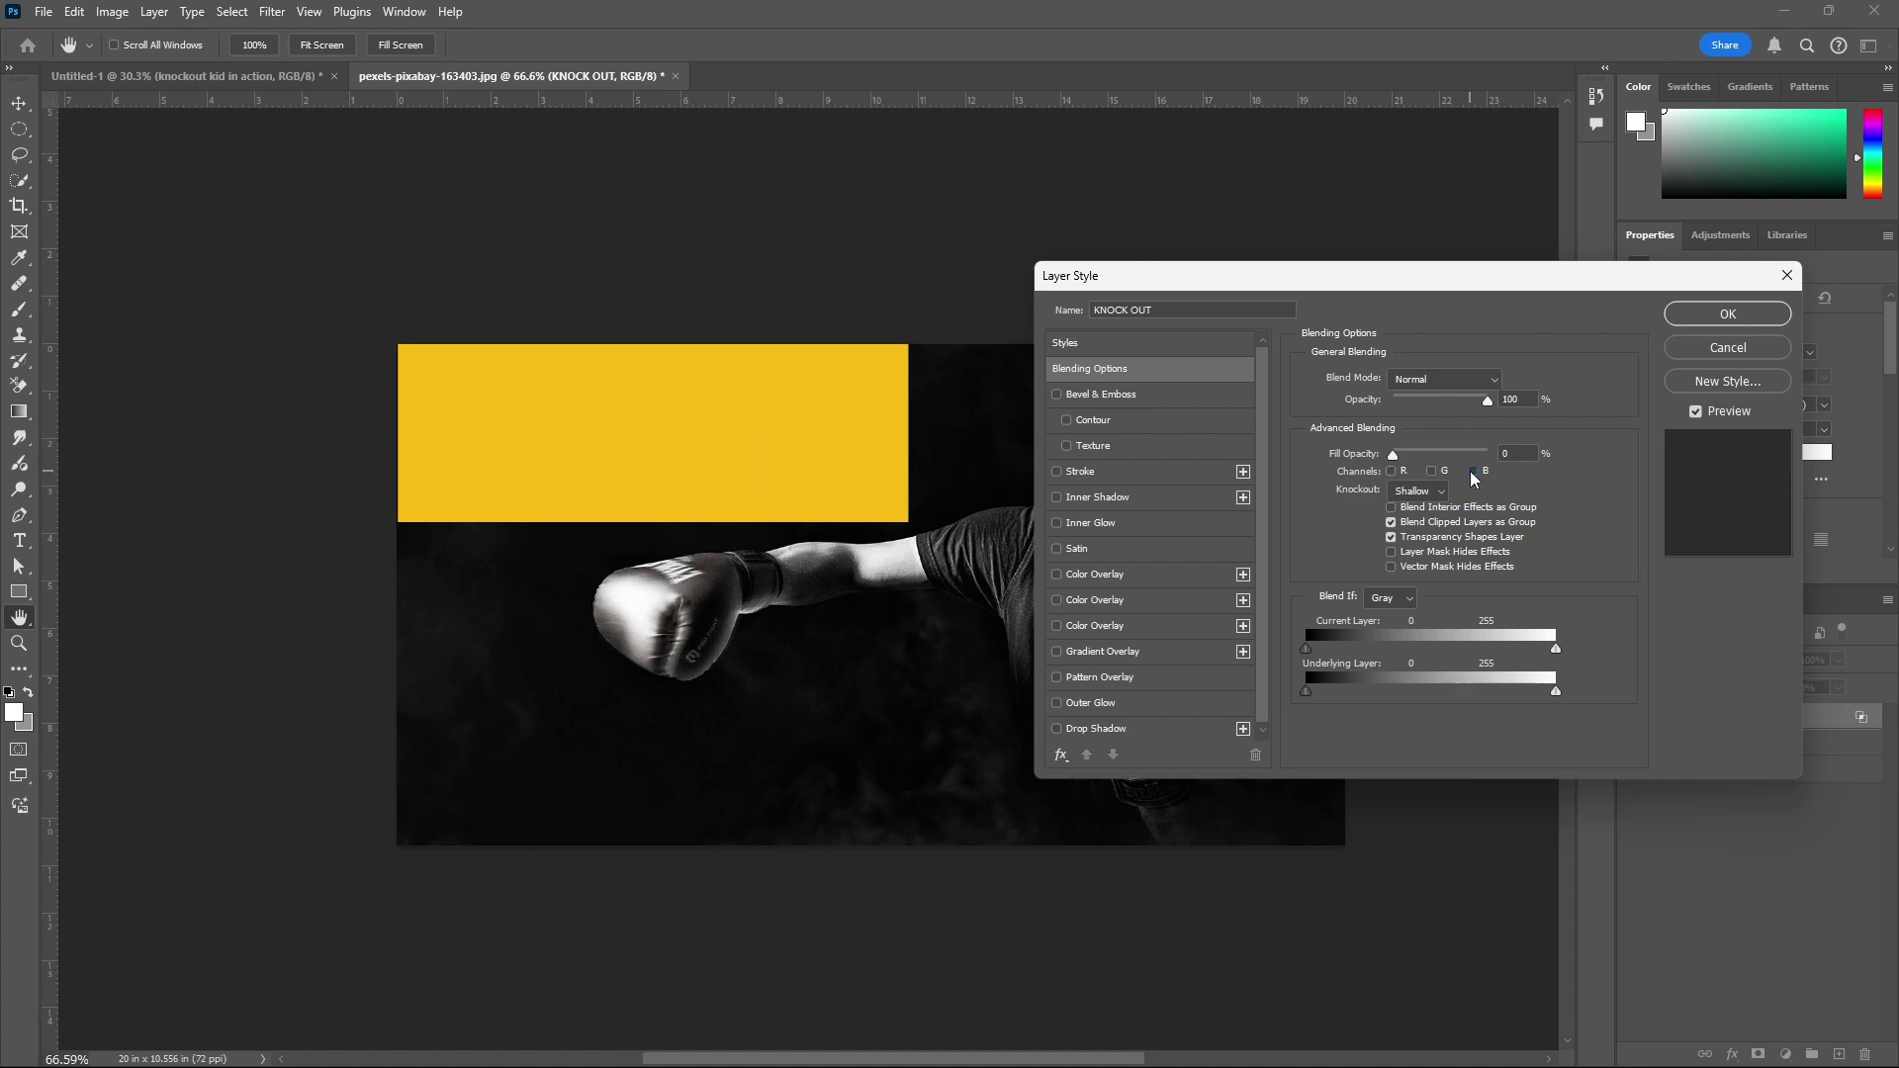
pyautogui.click(1473, 472)
pyautogui.click(1392, 472)
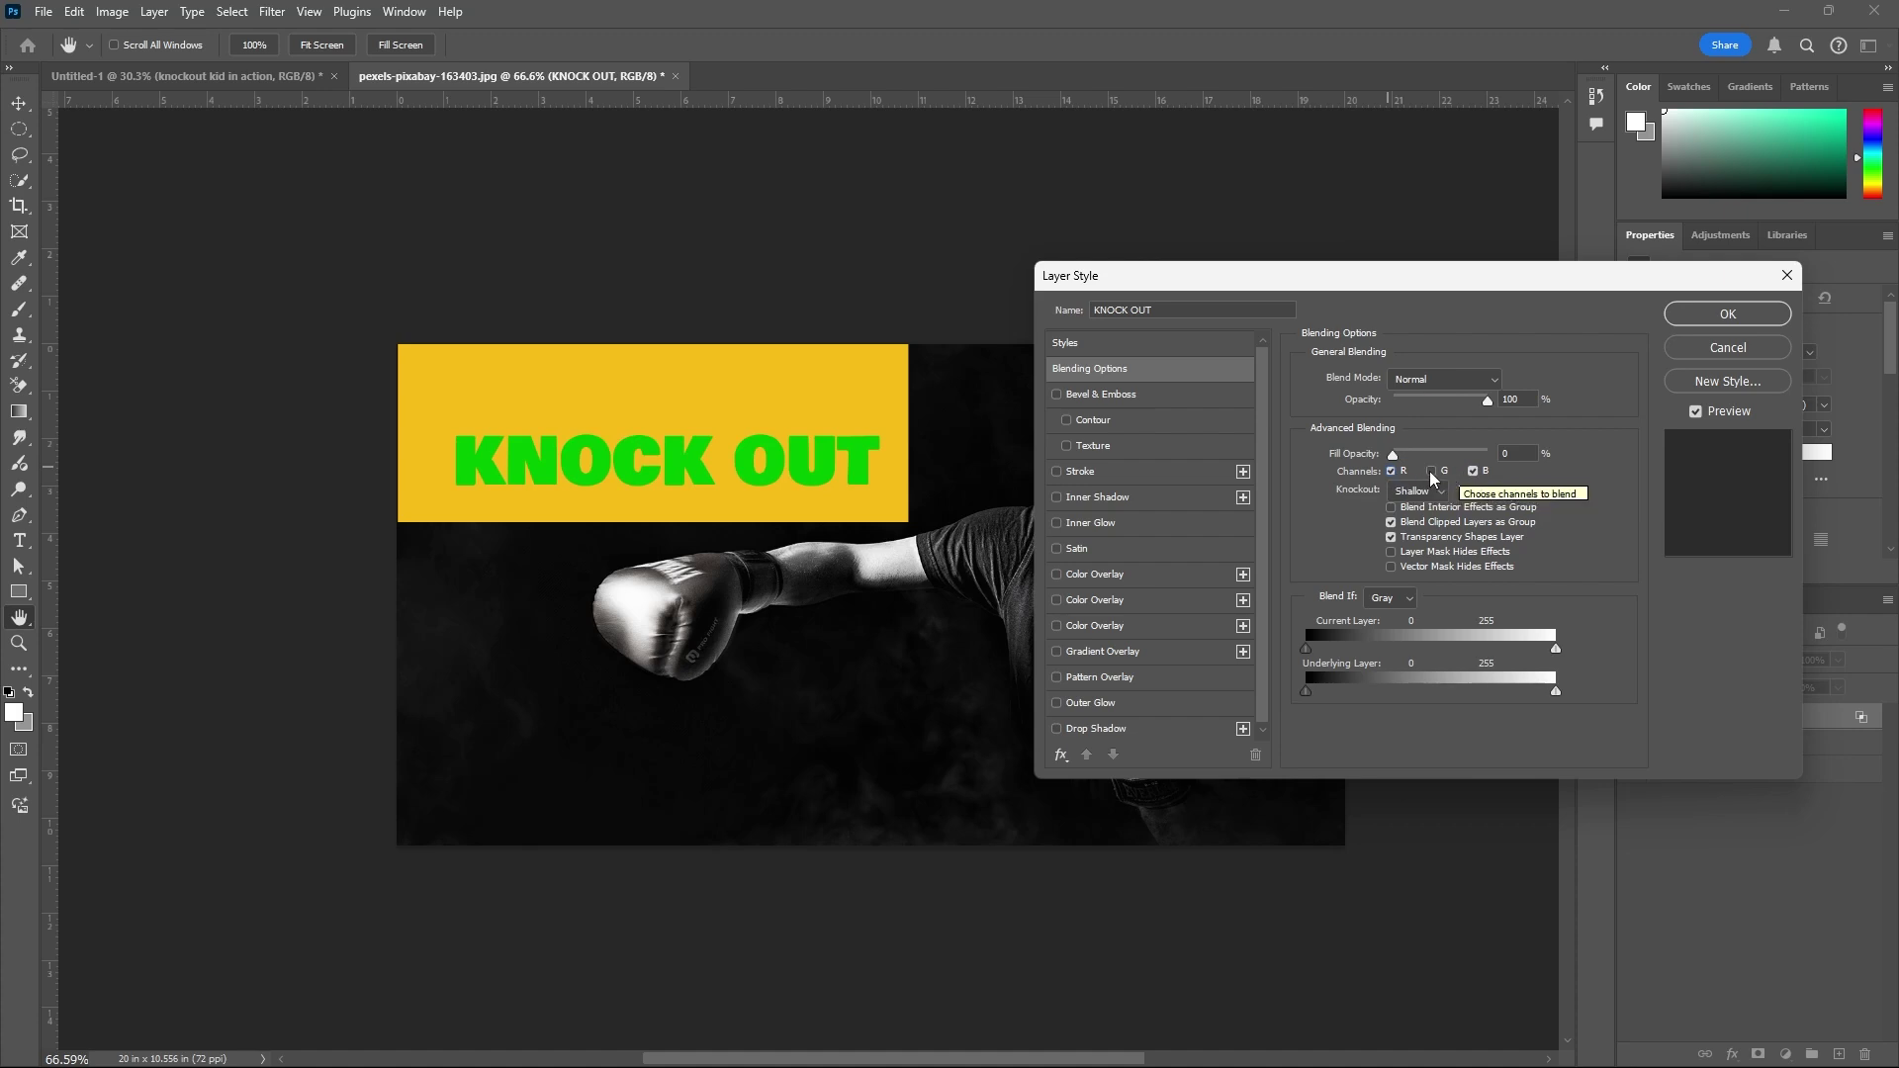
pyautogui.click(1431, 472)
pyautogui.click(1473, 472)
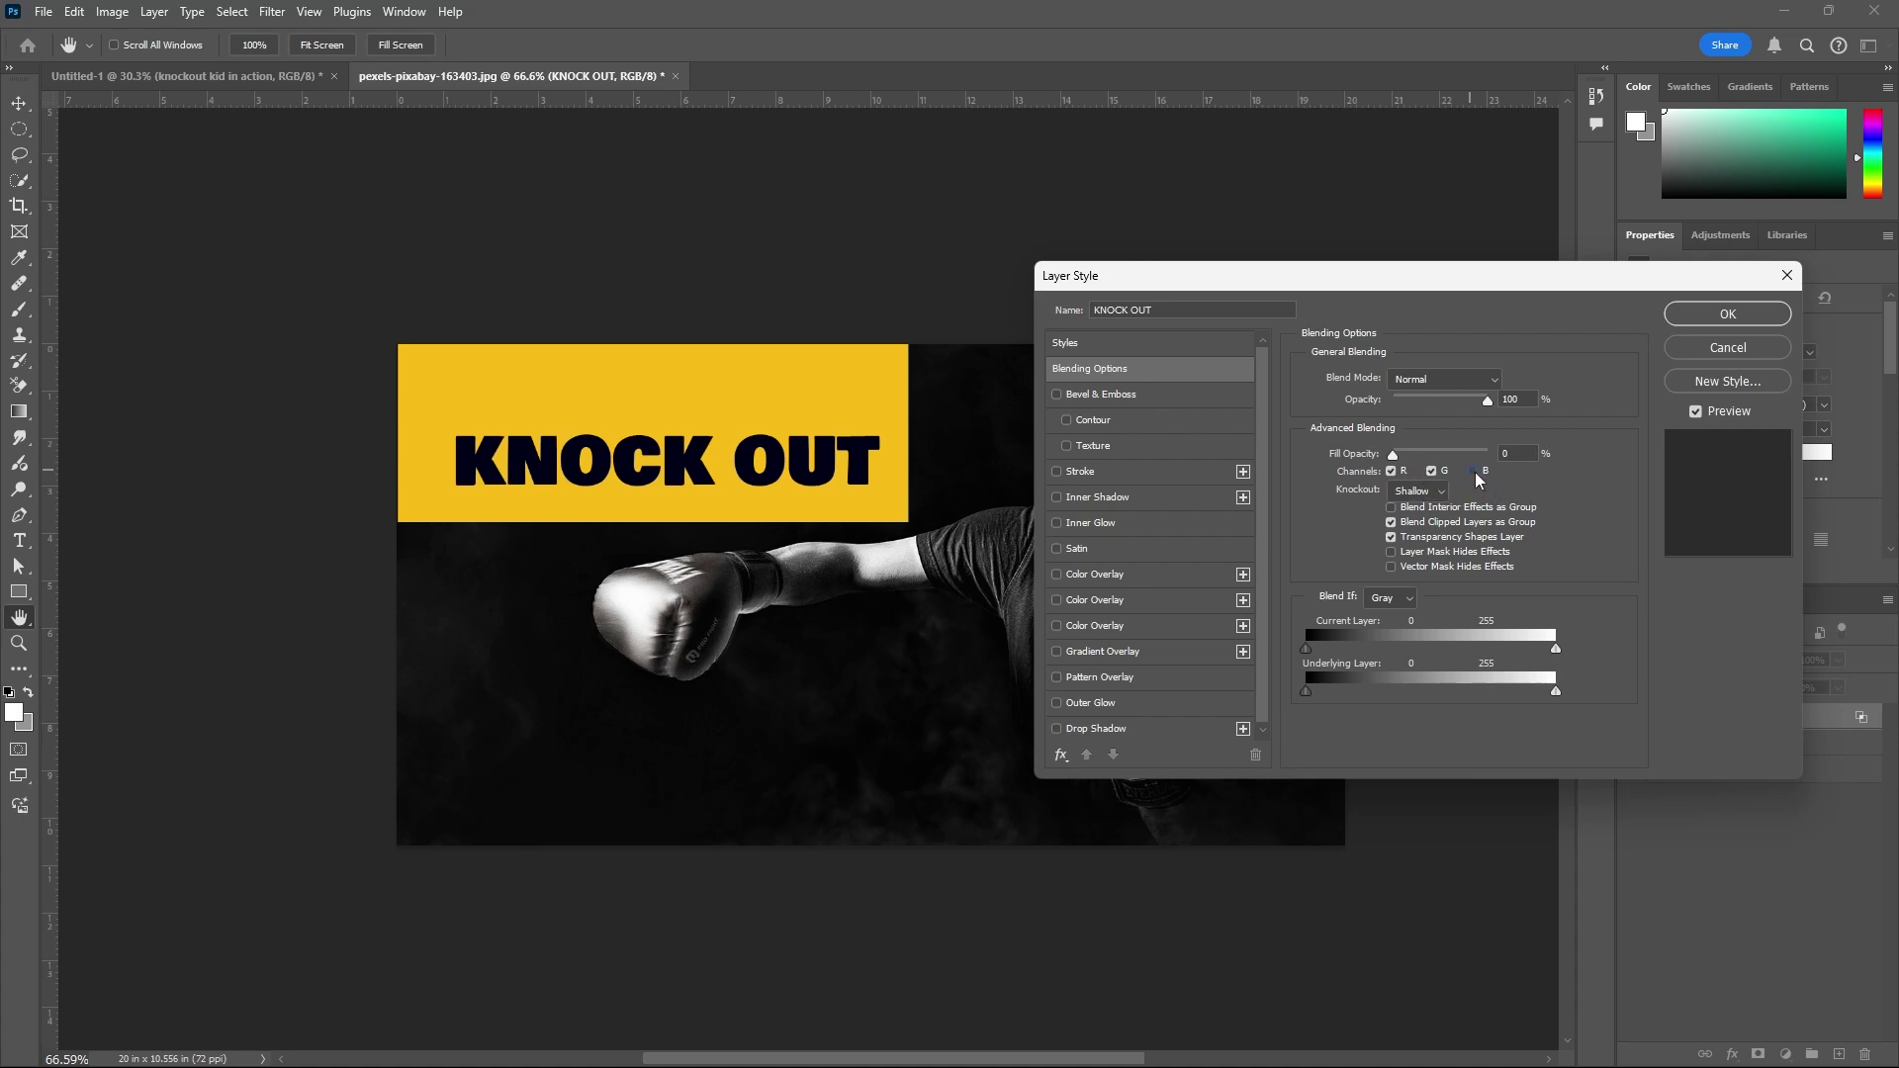
pyautogui.click(1474, 472)
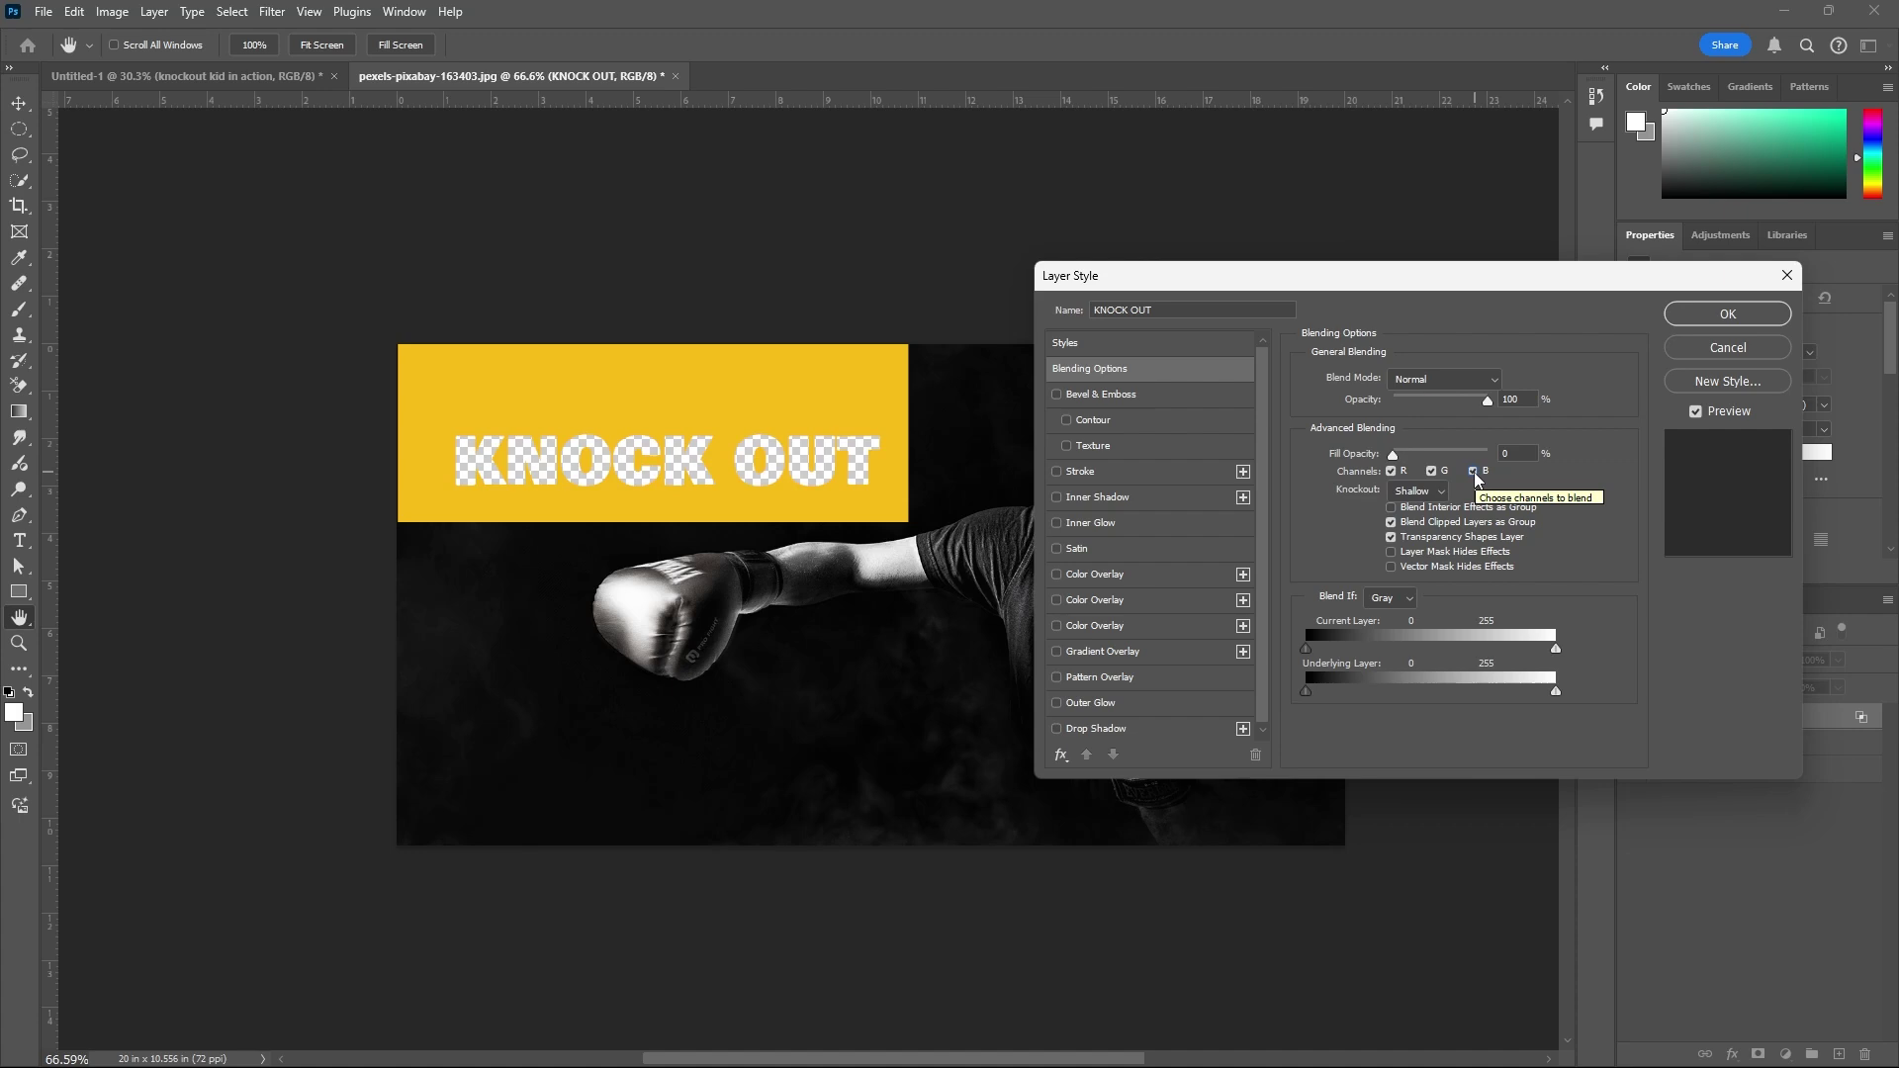
pyautogui.moveTo(1392, 454); pyautogui.dragTo(1351, 460)
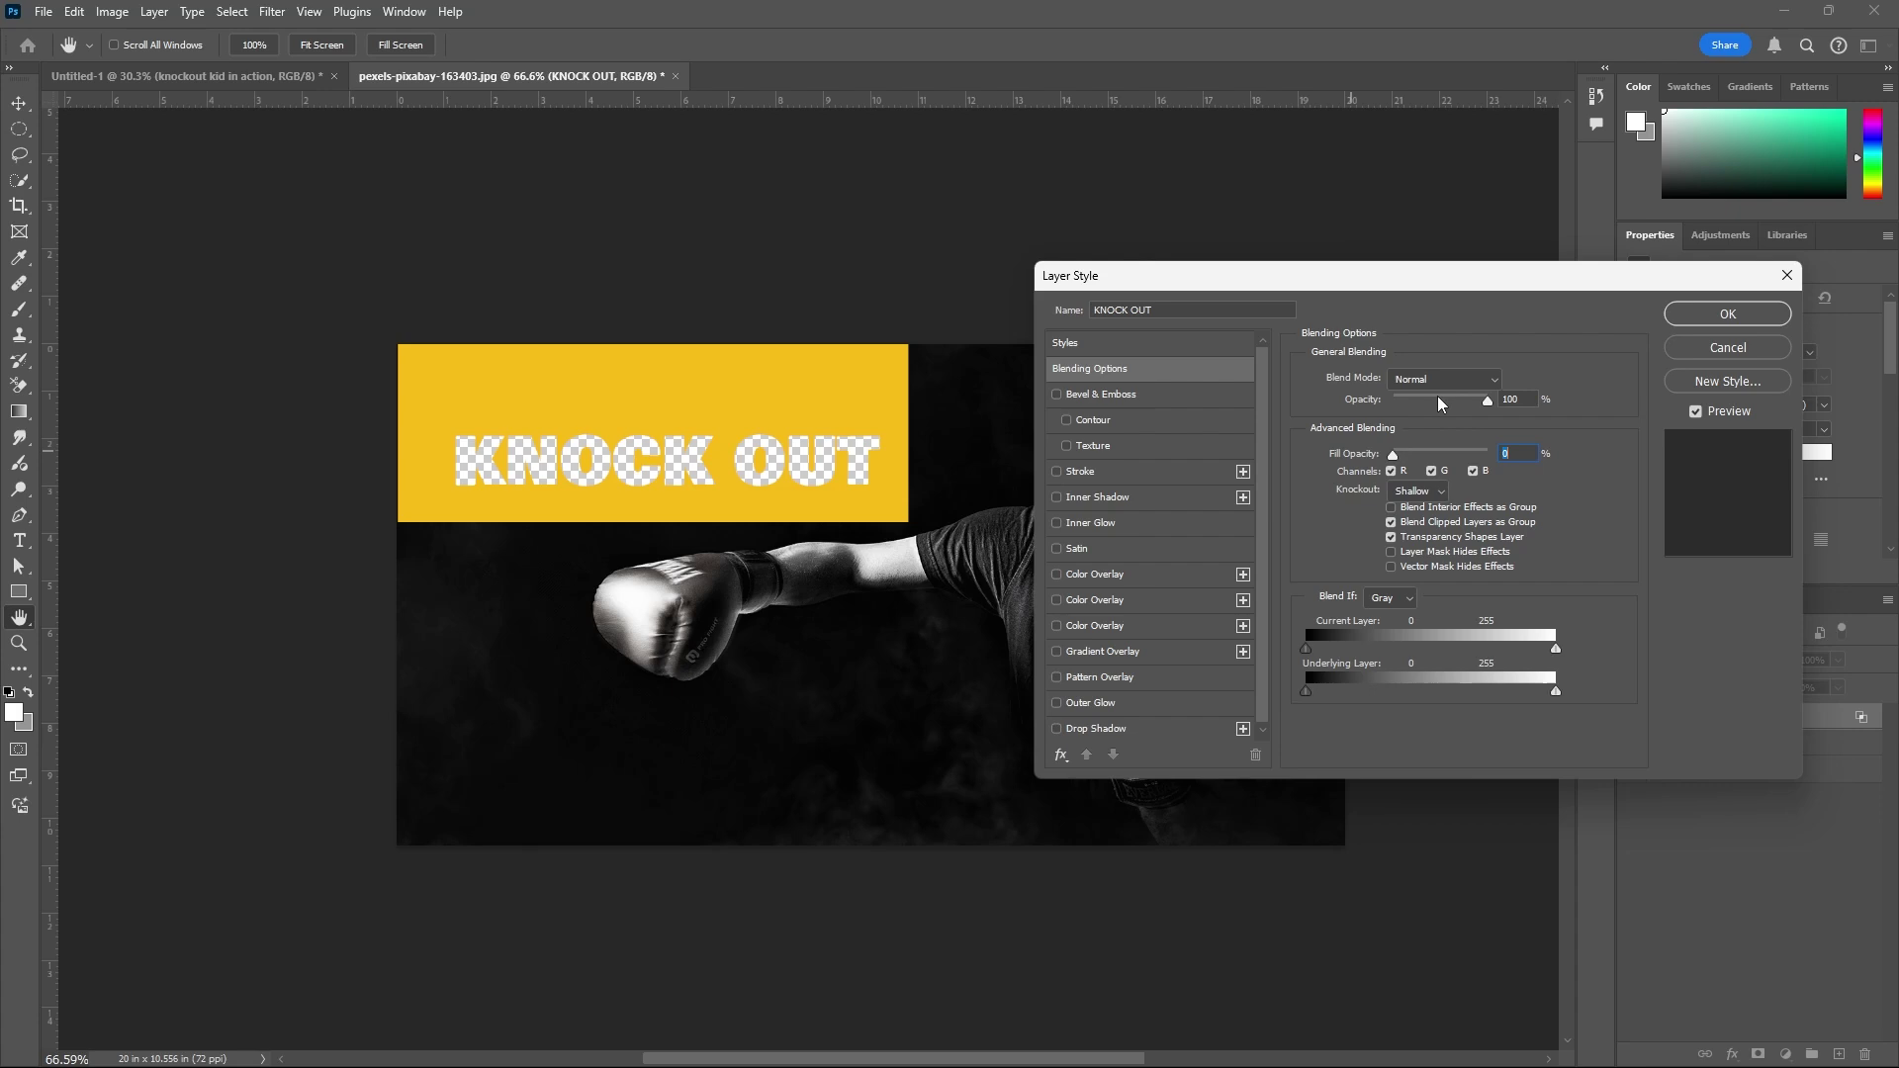
pyautogui.click(1693, 312)
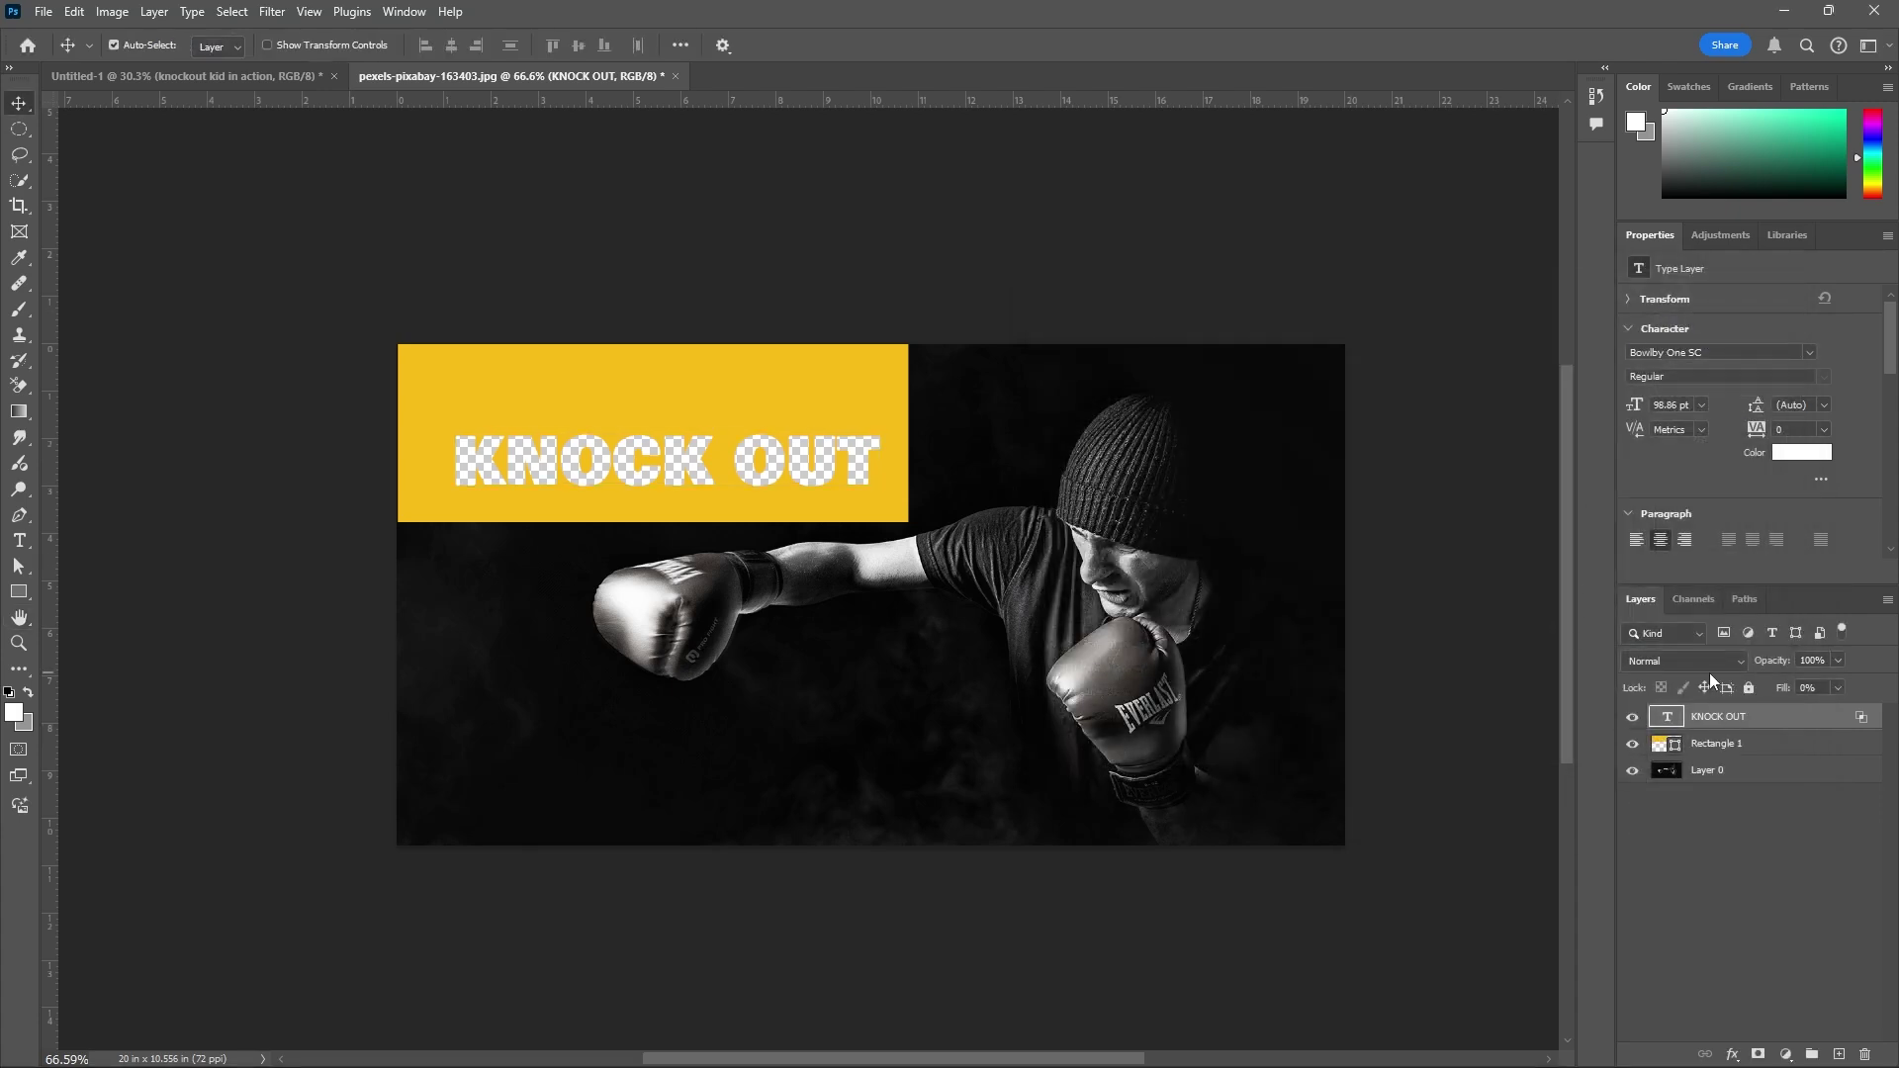
# - Hide and reshow Rectangle 1 to verify the transparent cut-out, then open its blend mode list
pyautogui.click(1632, 747)
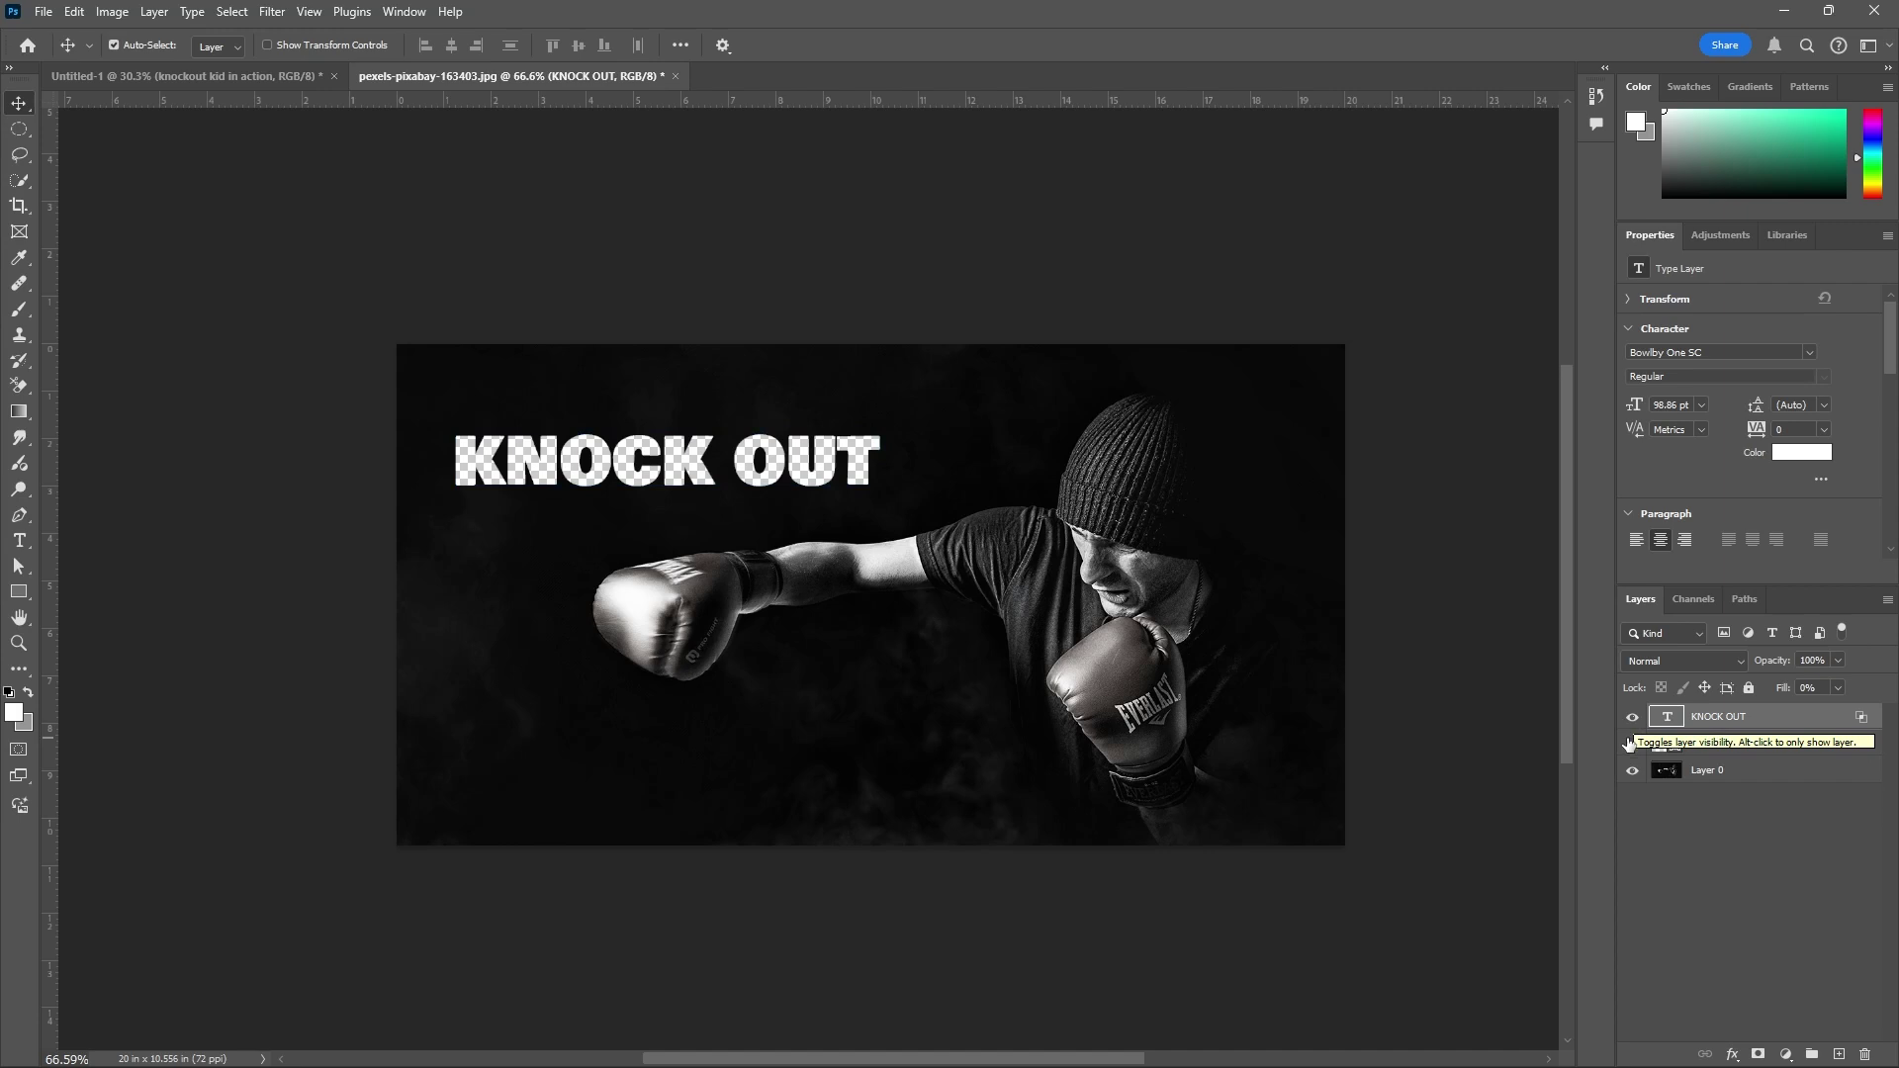
pyautogui.click(1633, 750)
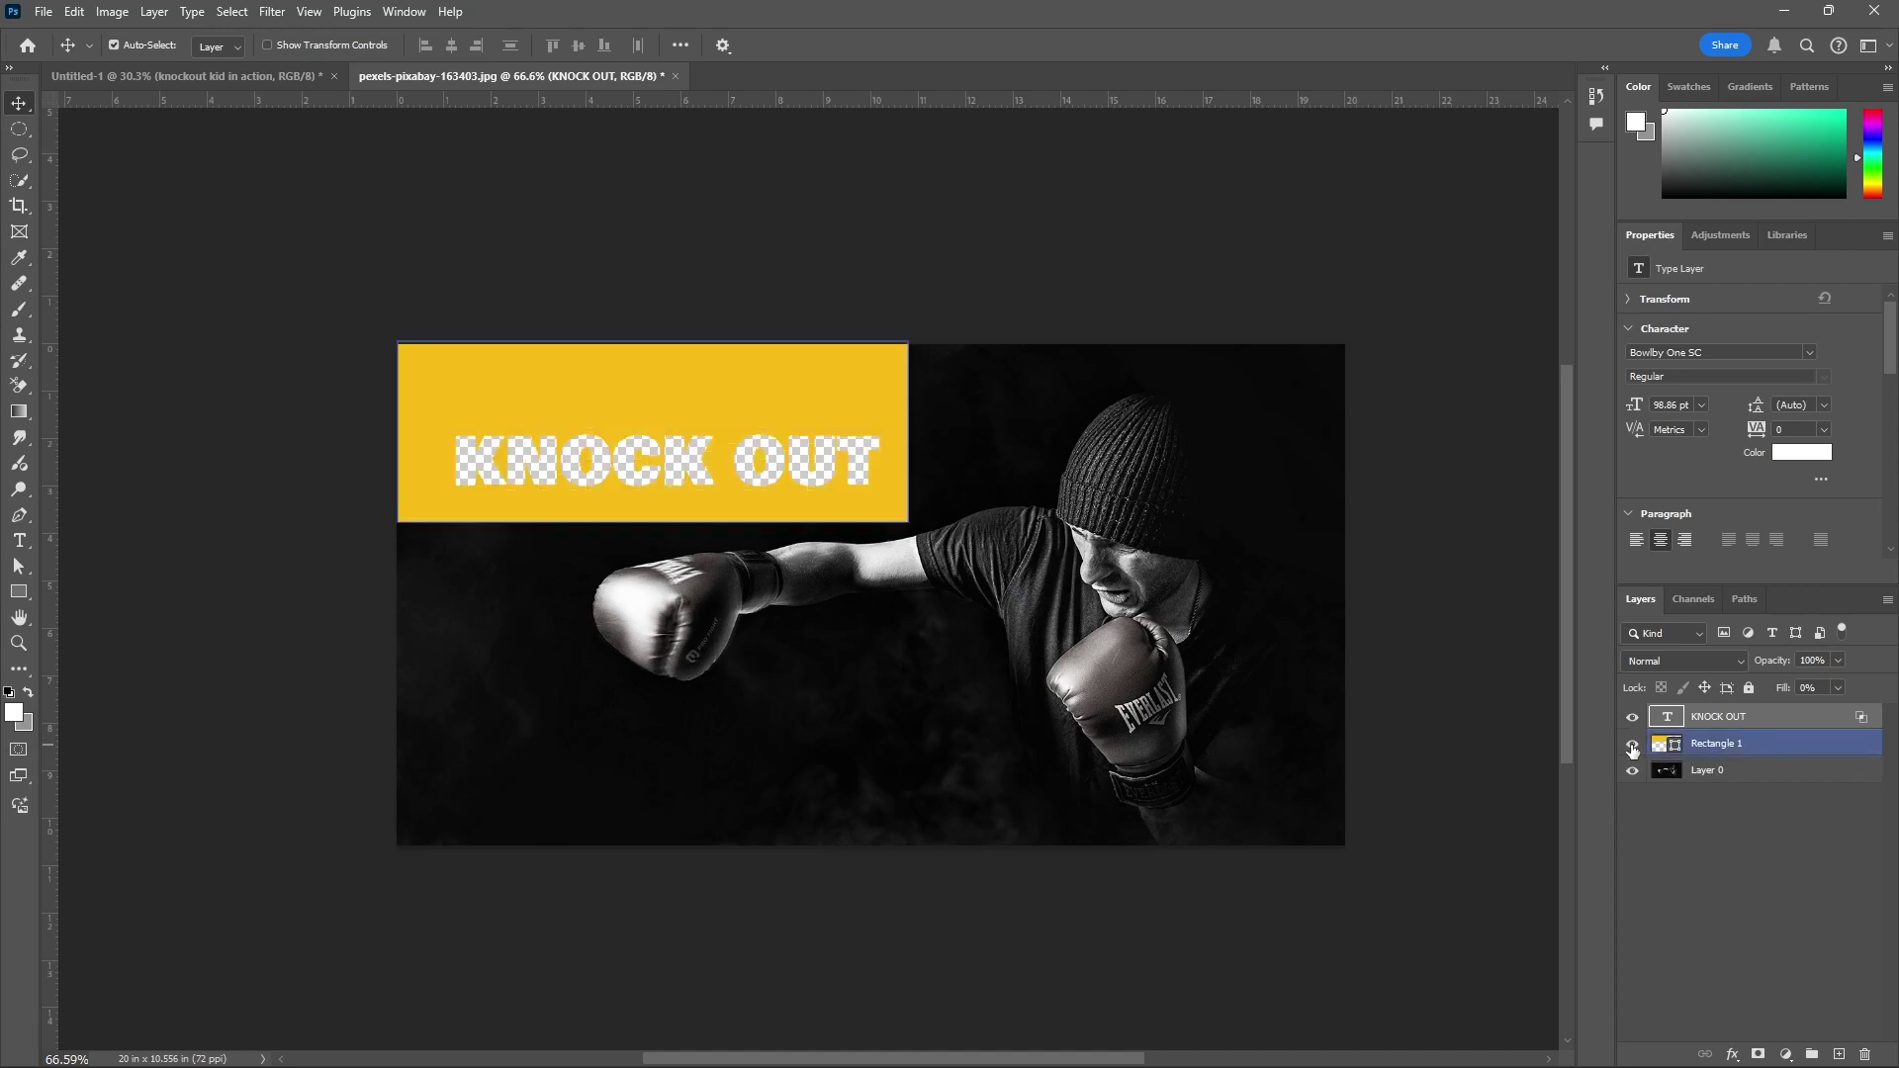
pyautogui.click(1760, 744)
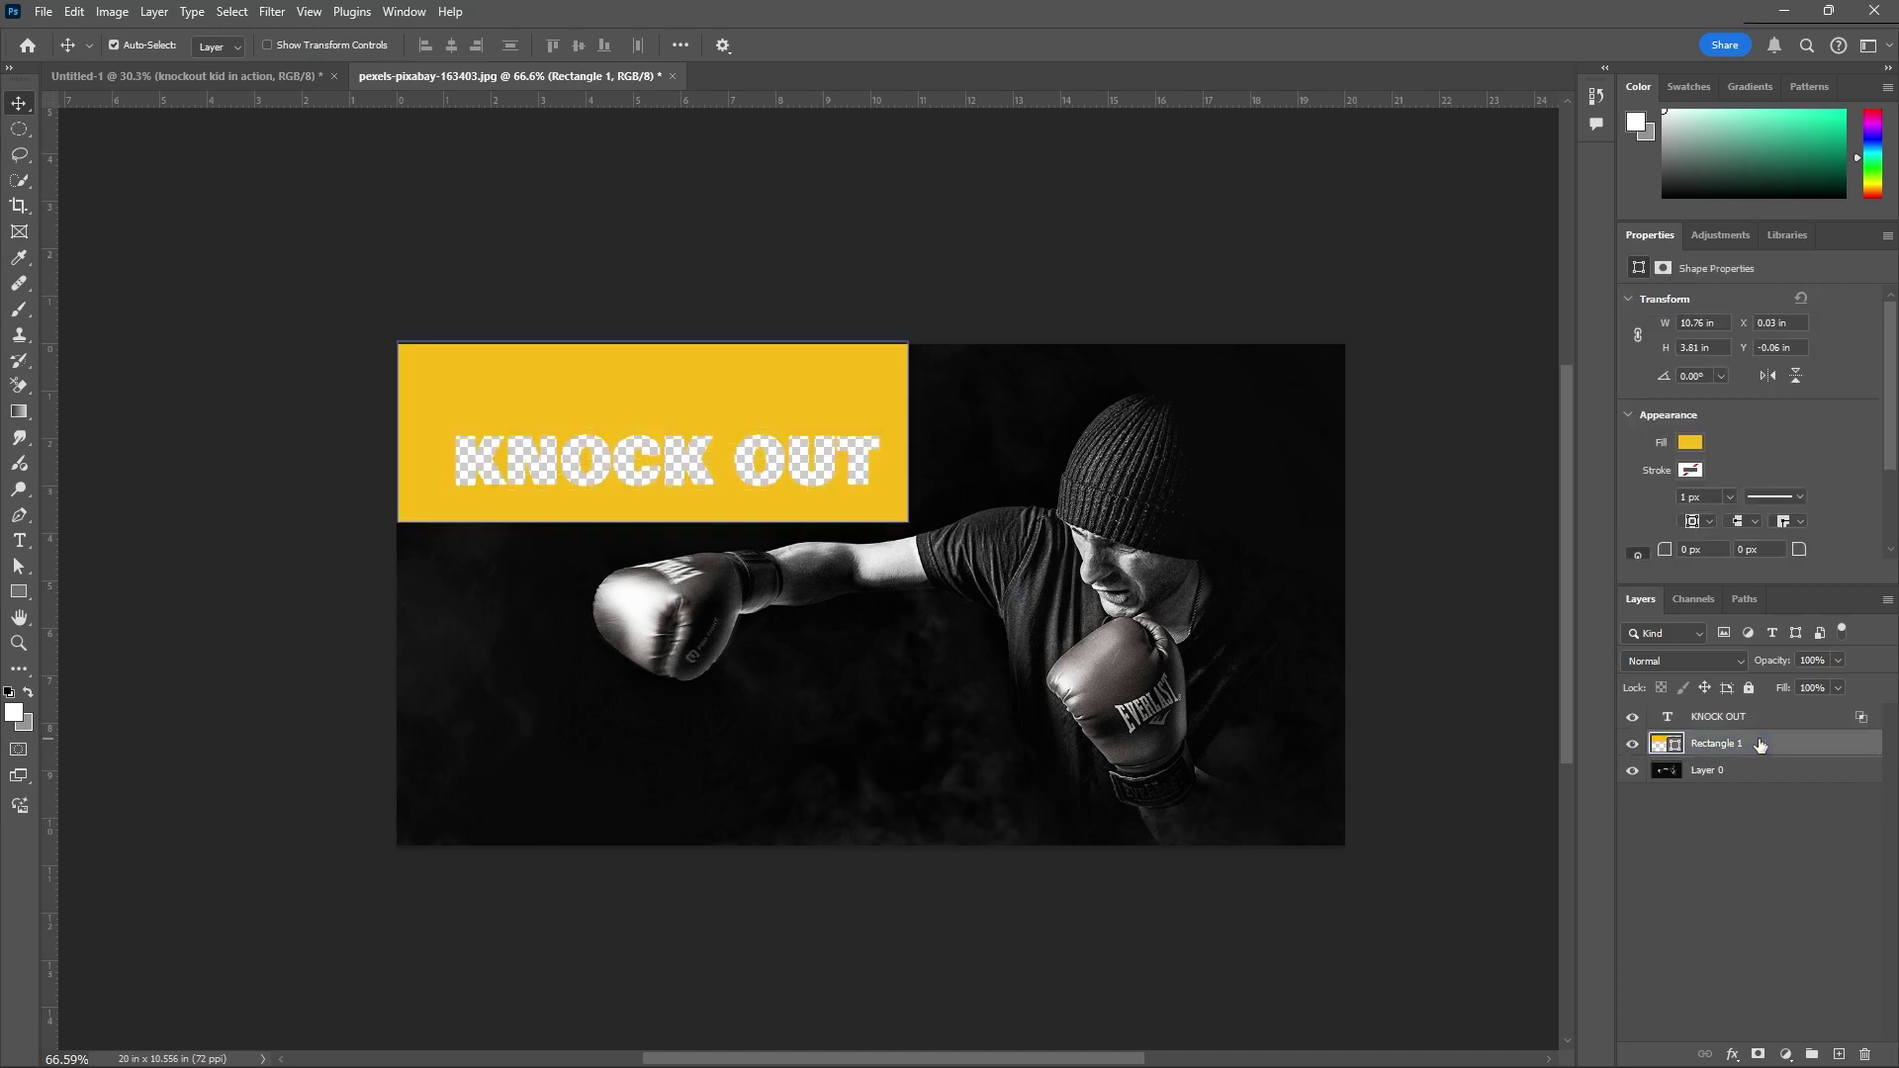
pyautogui.click(1743, 662)
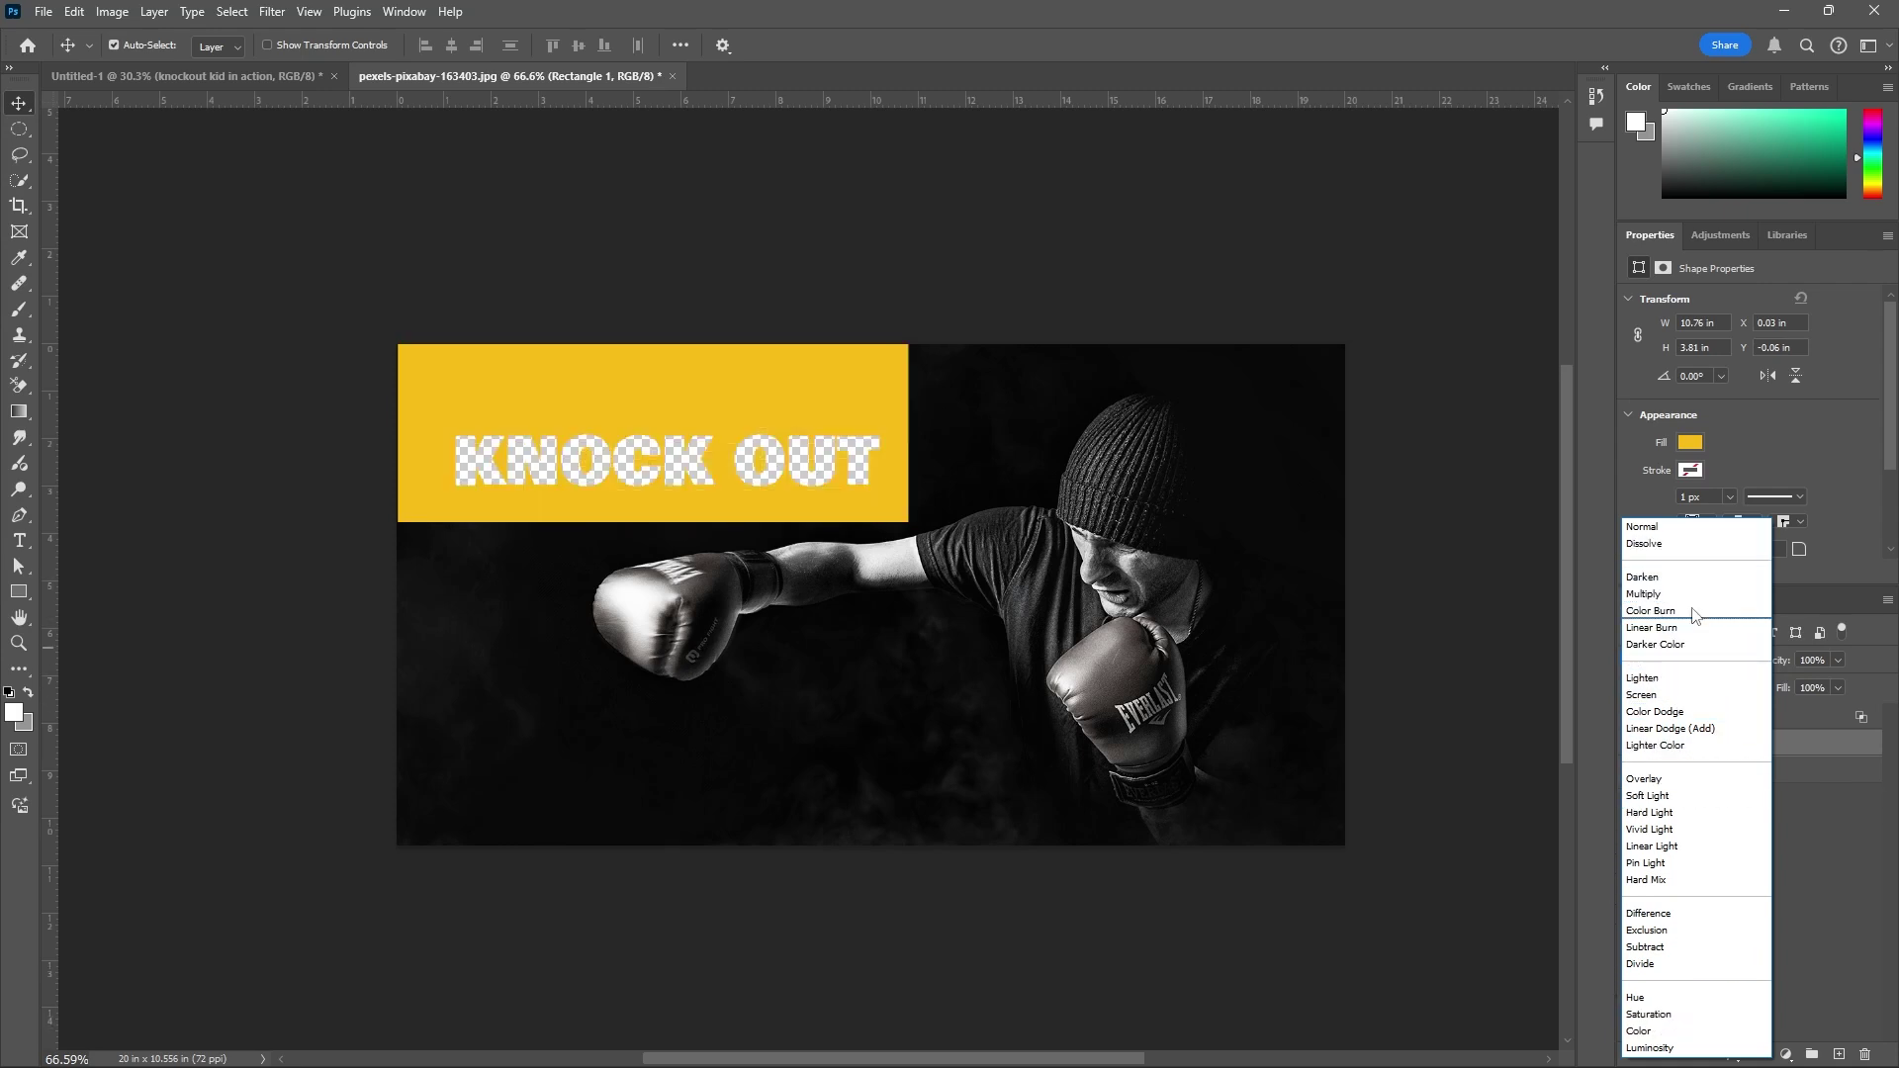
# - Keep Rectangle 1 at Normal blend mode and reselect Layer 0, Rectangle 1 and KNOCK OUT
pyautogui.click(1686, 527)
pyautogui.click(1729, 768)
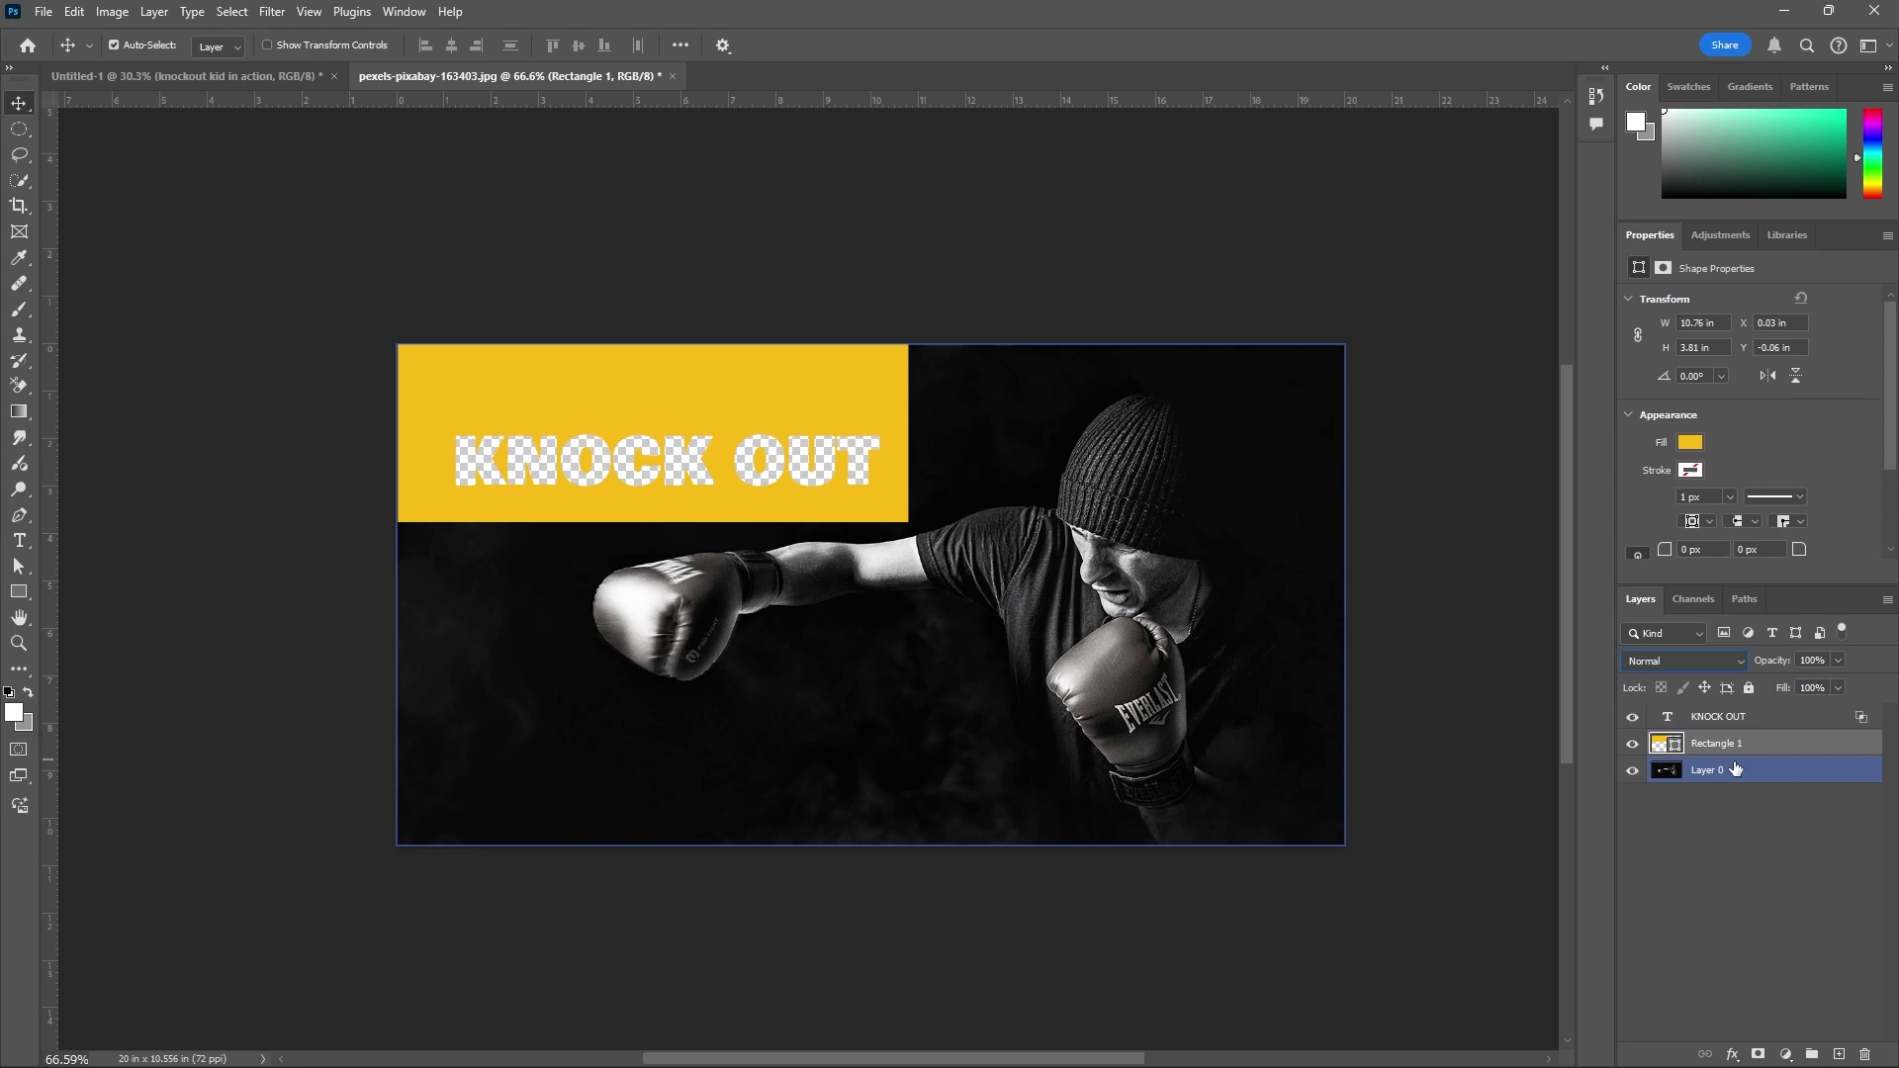
pyautogui.click(1770, 744)
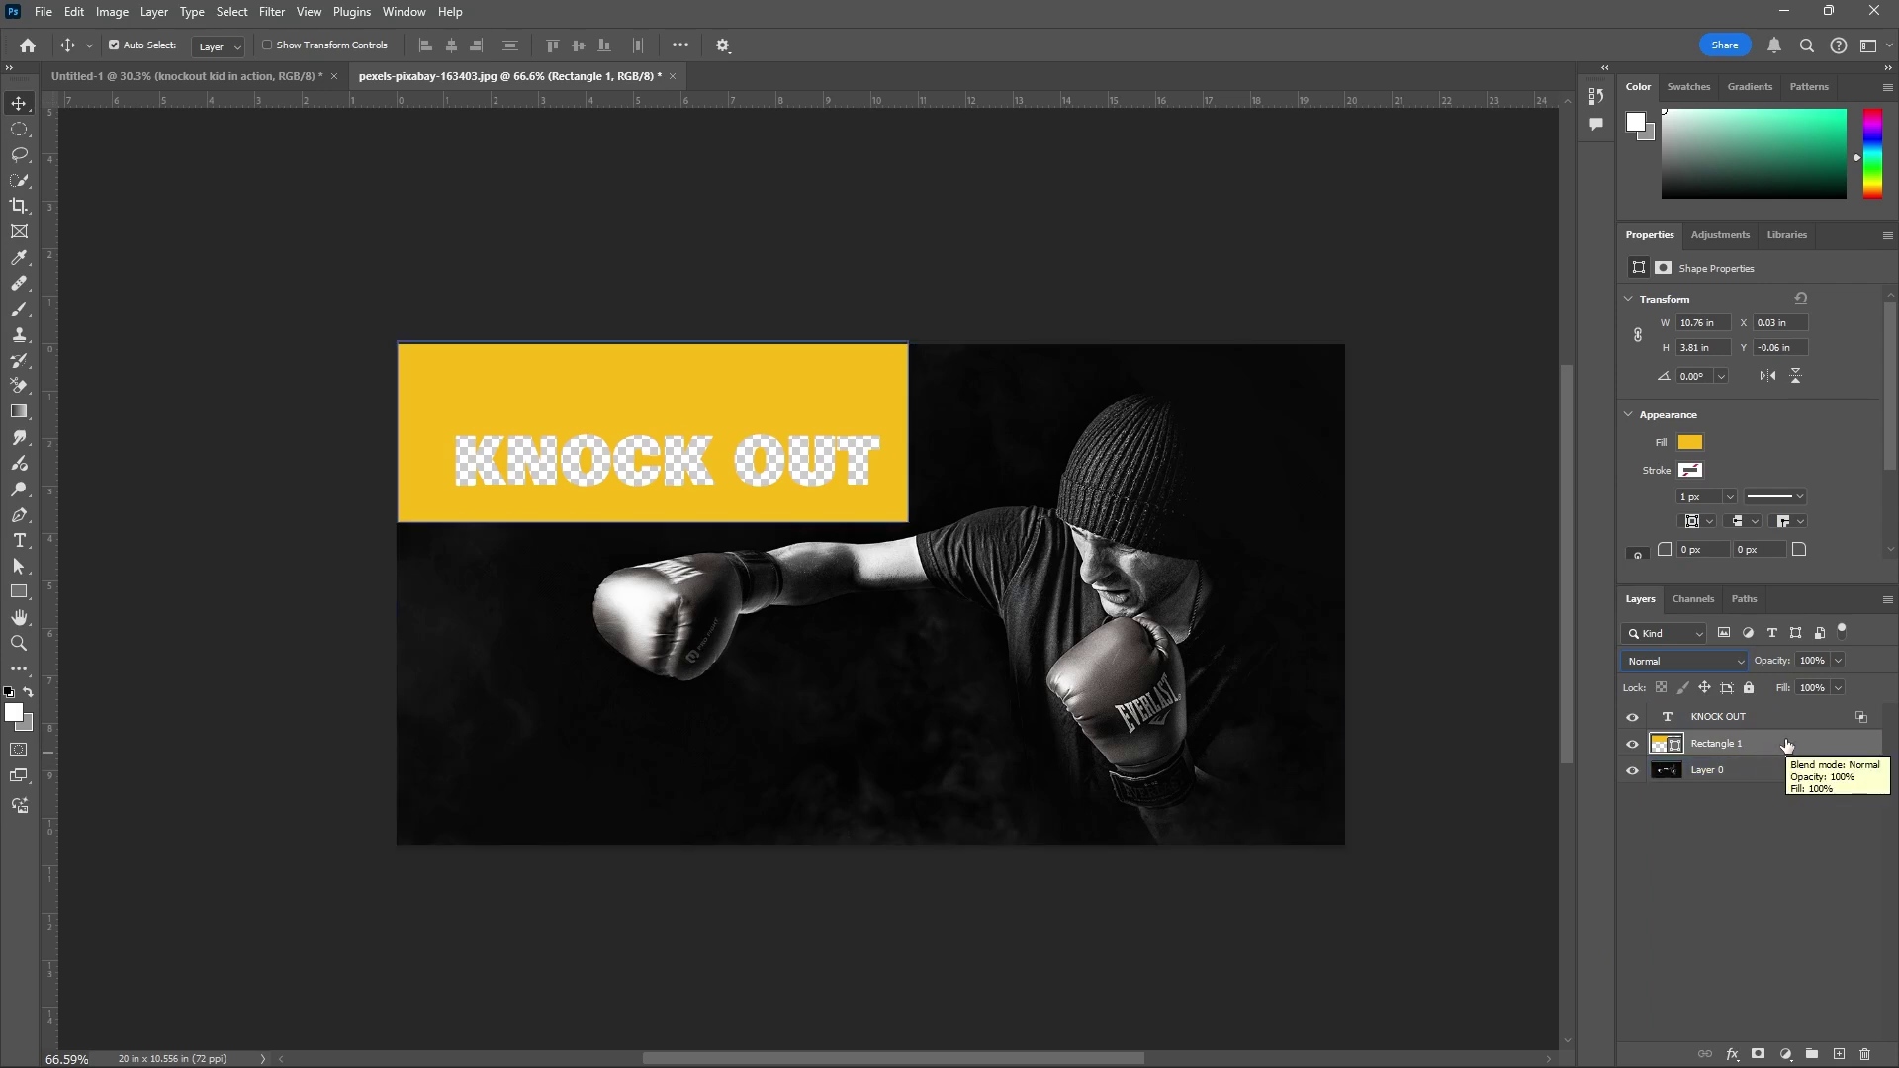
pyautogui.click(1792, 720)
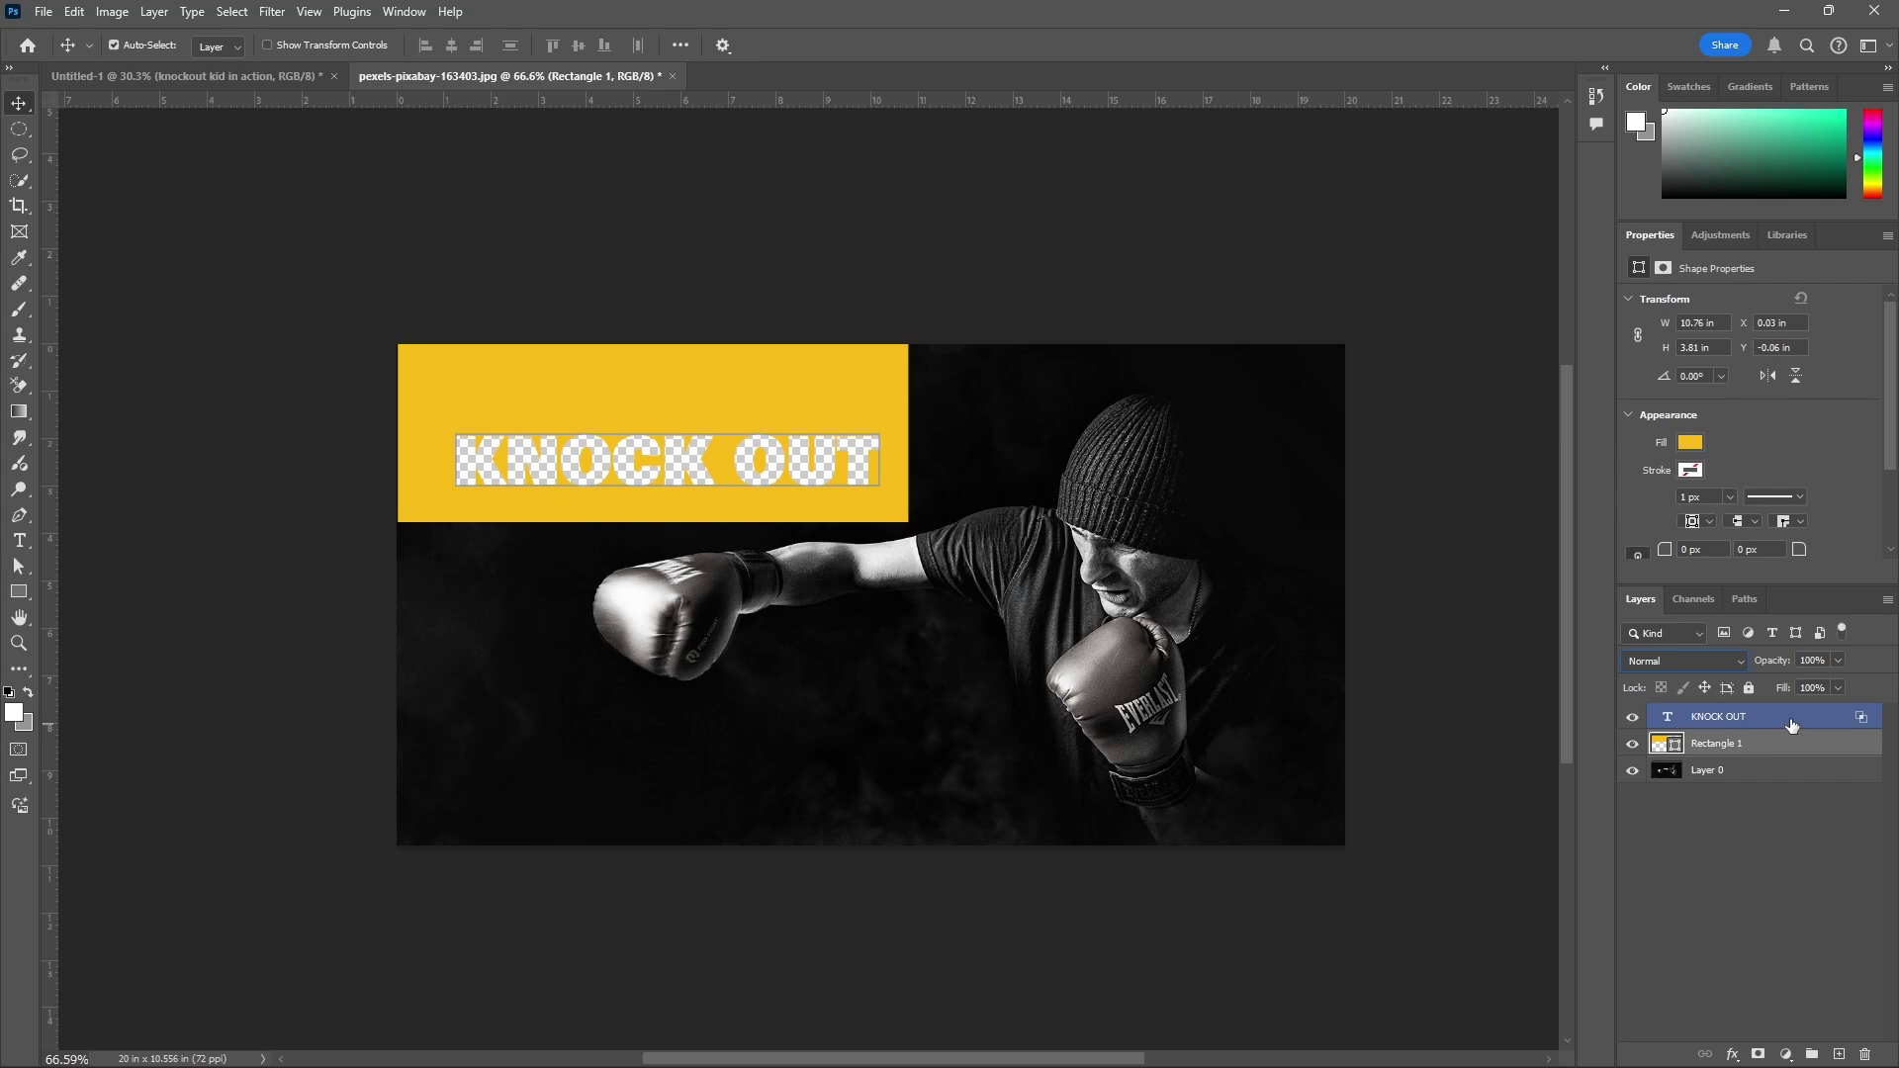